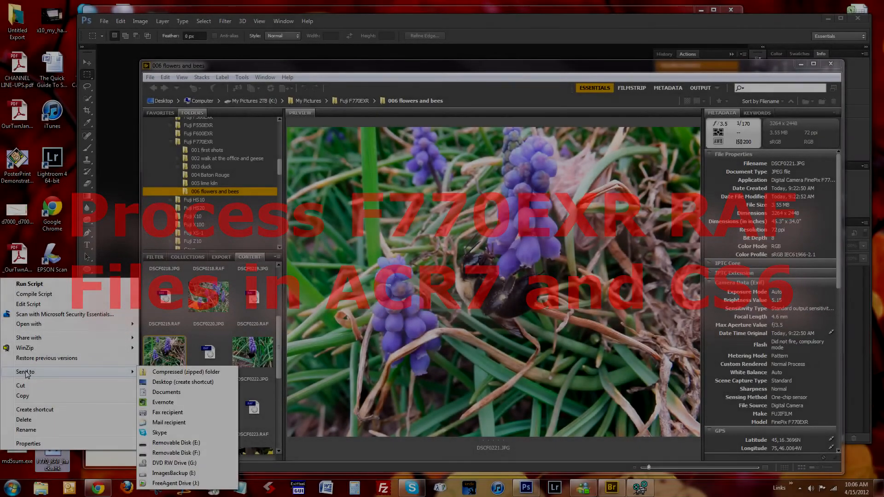
# Open the F770_RAF_hack.ahk script for editing to review its contents, and close it
pyautogui.click(31, 304)
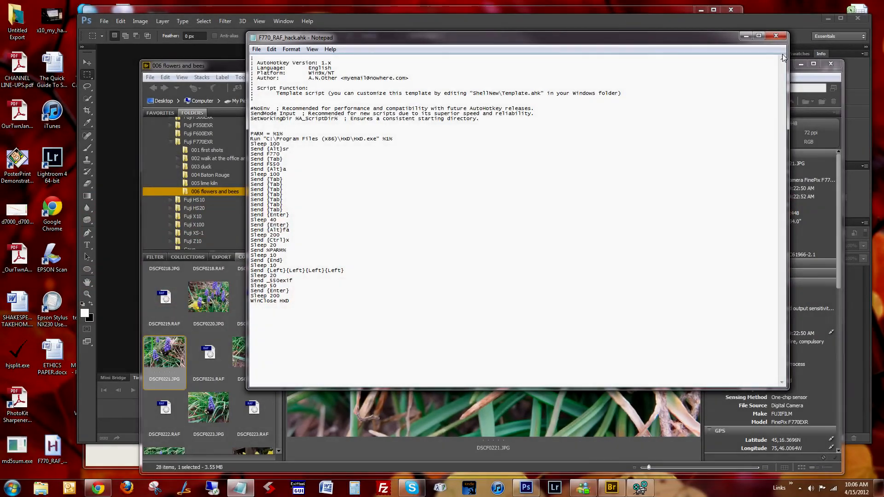
pyautogui.click(783, 36)
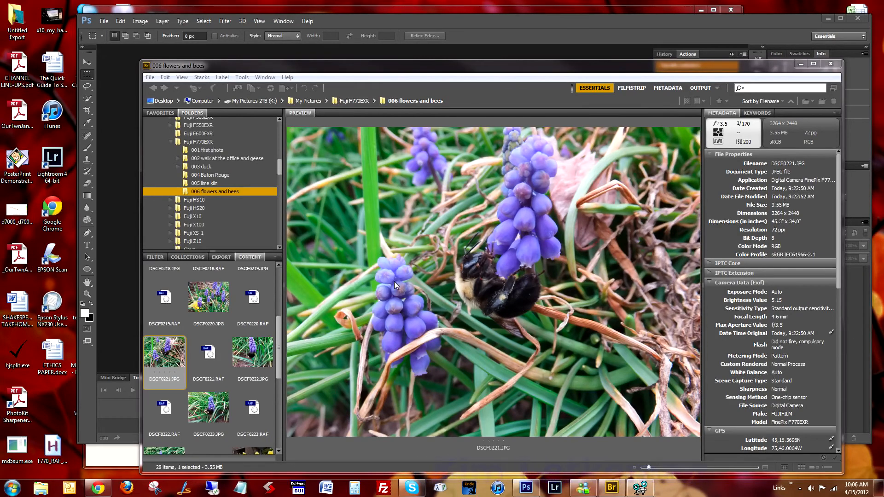
# Open the bee and flowers photo DSCF0221.JPG from Bridge in Camera Raw
pyautogui.doubleClick(168, 360)
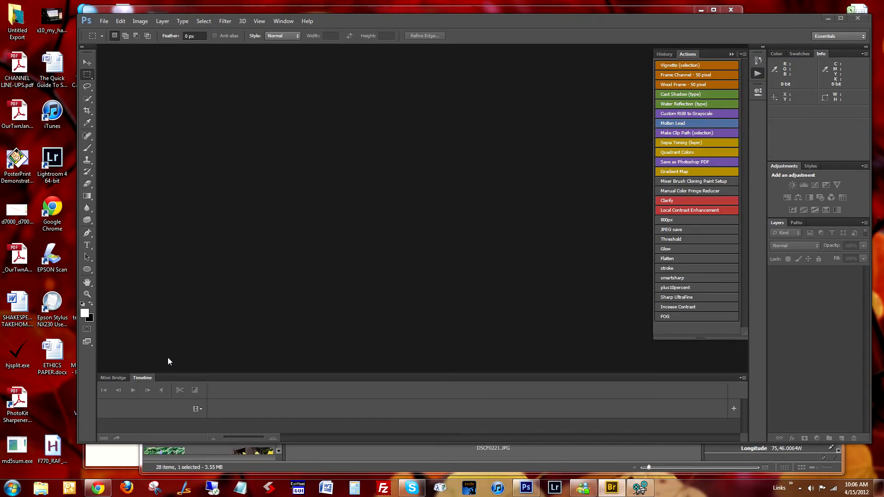
pyautogui.click(403, 459)
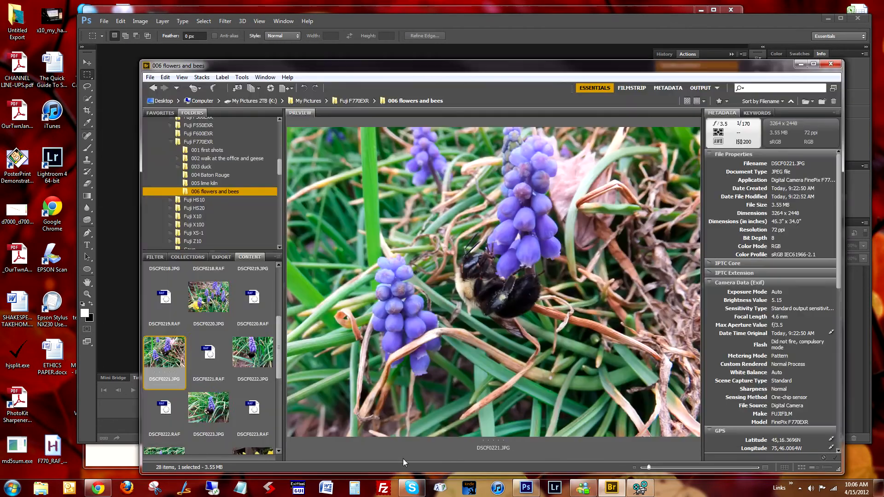
pyautogui.doubleClick(181, 366)
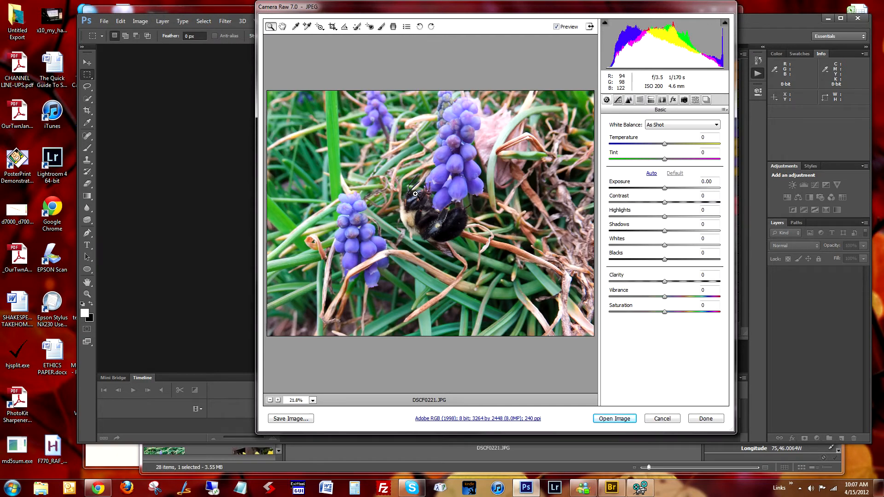
# Crop the photo at a 2 to 3 ratio to a full-height portrait frame around the bee and purple flowers
pyautogui.click(333, 26)
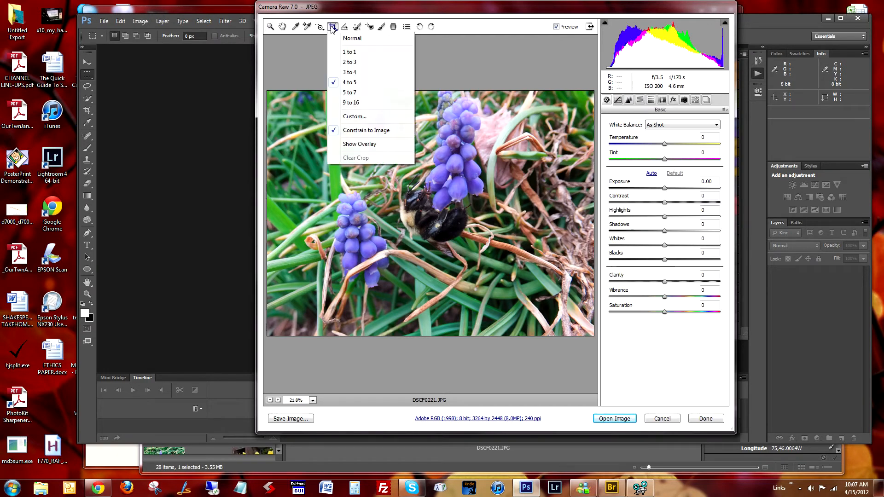
pyautogui.click(349, 62)
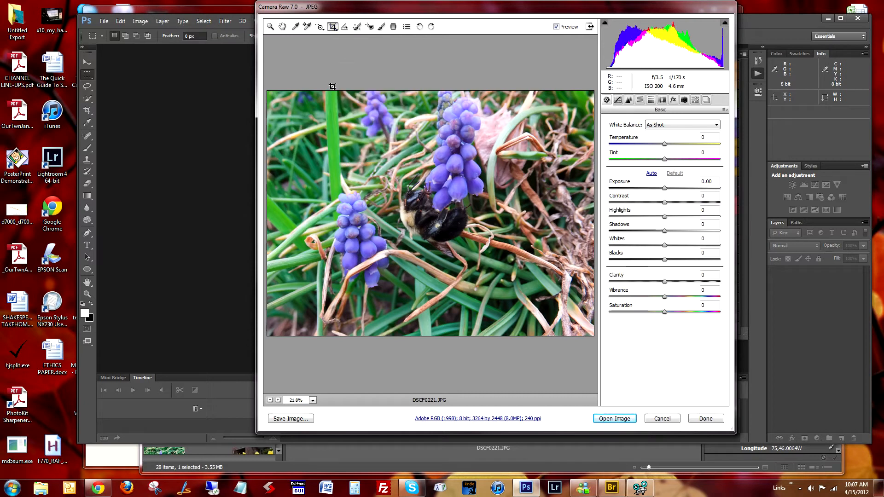
pyautogui.moveTo(375, 152); pyautogui.dragTo(503, 388)
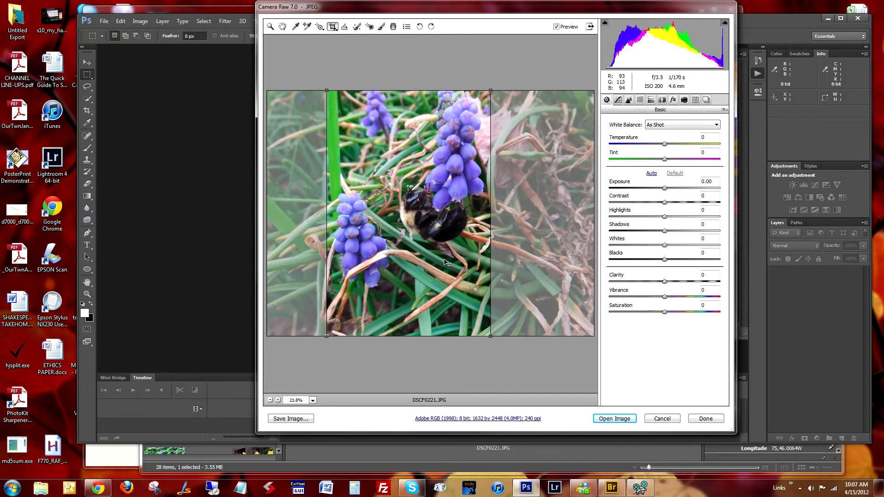
pyautogui.moveTo(438, 259); pyautogui.dragTo(442, 261)
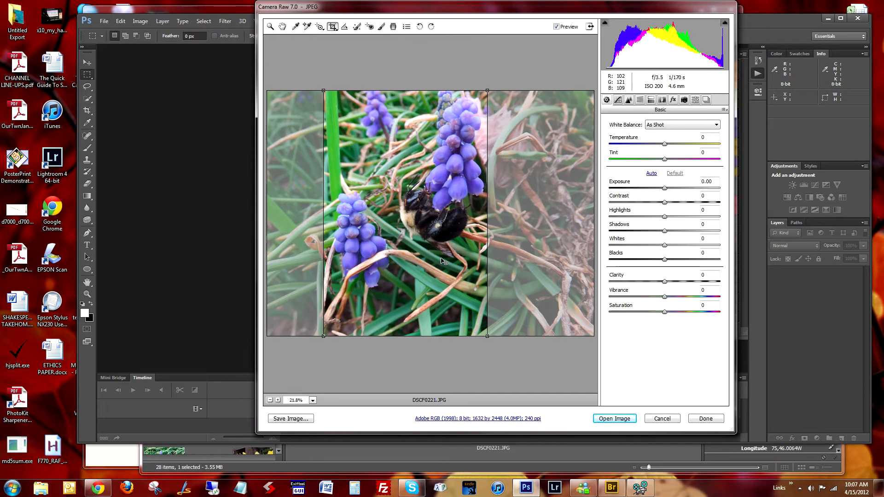
pyautogui.moveTo(442, 261); pyautogui.dragTo(443, 261)
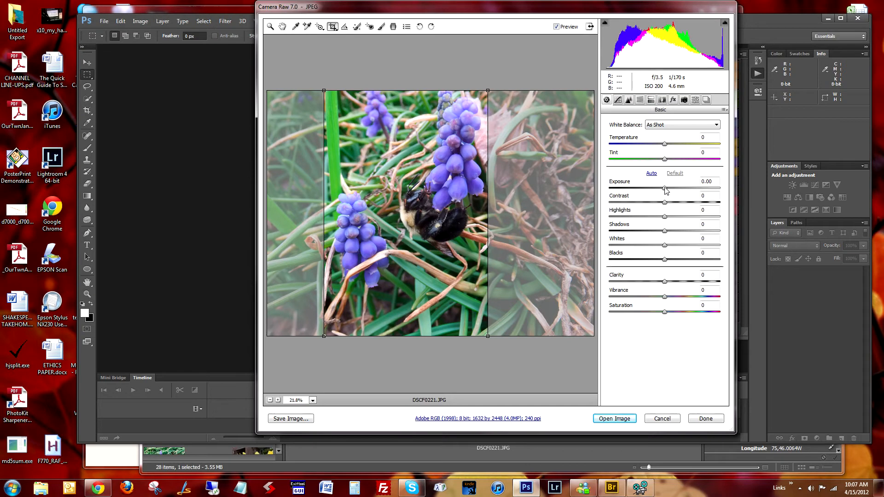
# Warm up the photo's white balance by setting Temperature to +20
pyautogui.click(677, 125)
pyautogui.click(685, 121)
pyautogui.click(686, 126)
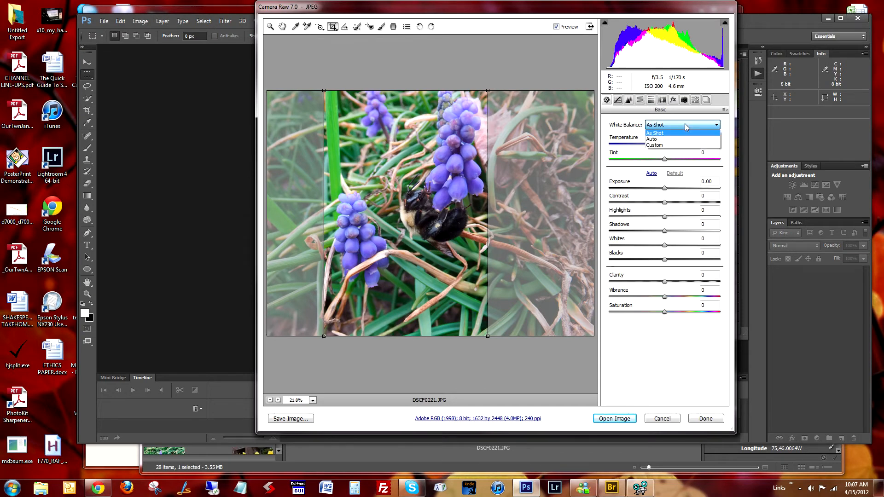
pyautogui.click(687, 124)
pyautogui.moveTo(666, 148); pyautogui.dragTo(677, 146)
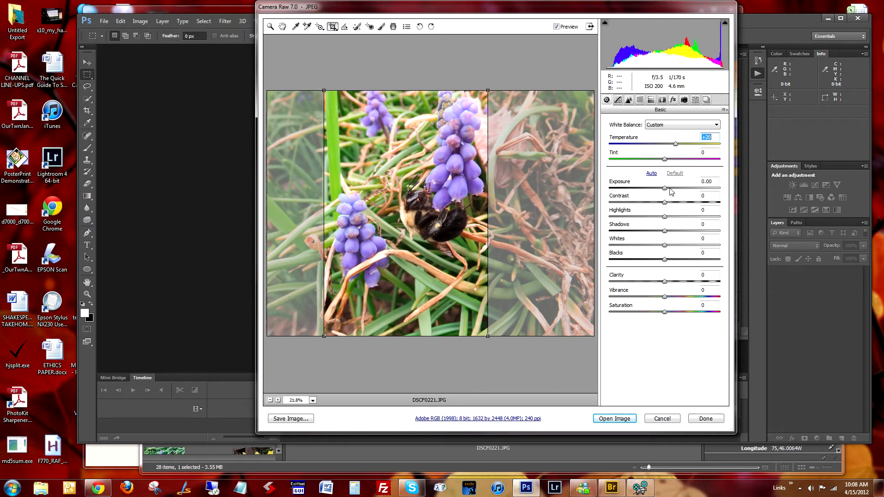
# Set Exposure to -0.60, Contrast -33, Highlights -48, Shadows +26, Blacks +5, Clarity +23, Vibrance +8 and Saturation +23
pyautogui.moveTo(665, 188); pyautogui.dragTo(648, 205)
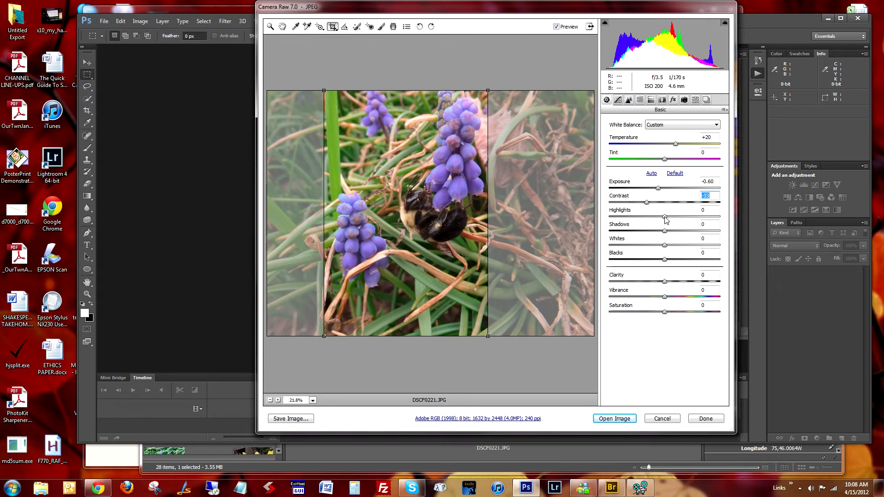
pyautogui.moveTo(666, 220); pyautogui.dragTo(681, 234)
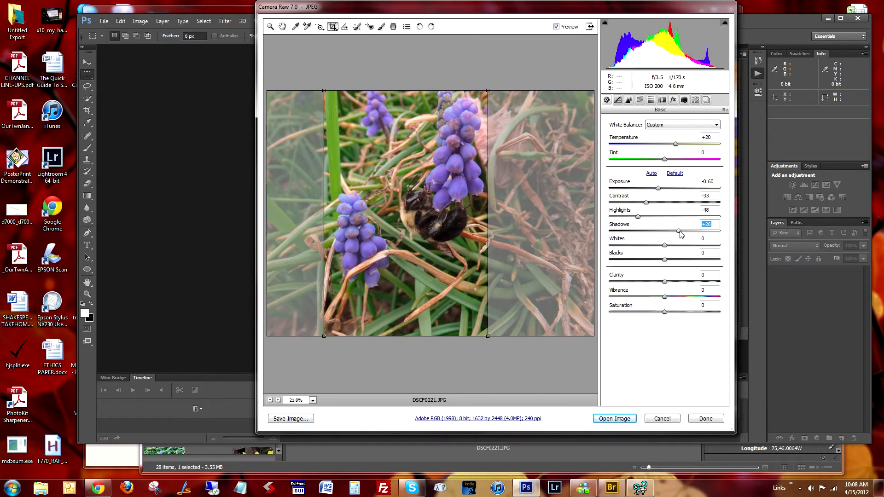
pyautogui.click(665, 260)
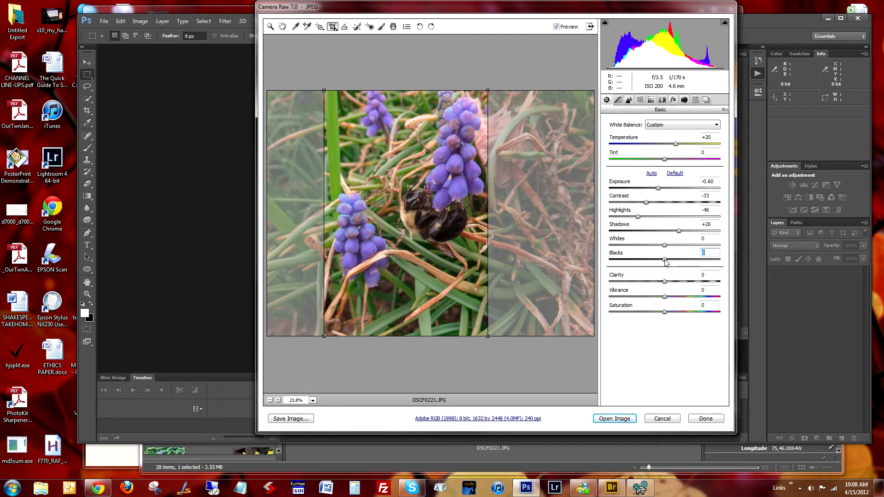
pyautogui.moveTo(666, 260)
pyautogui.mouseDown()
pyautogui.moveTo(698, 259)
pyautogui.moveTo(611, 253)
pyautogui.moveTo(675, 256)
pyautogui.moveTo(667, 258)
pyautogui.mouseUp()
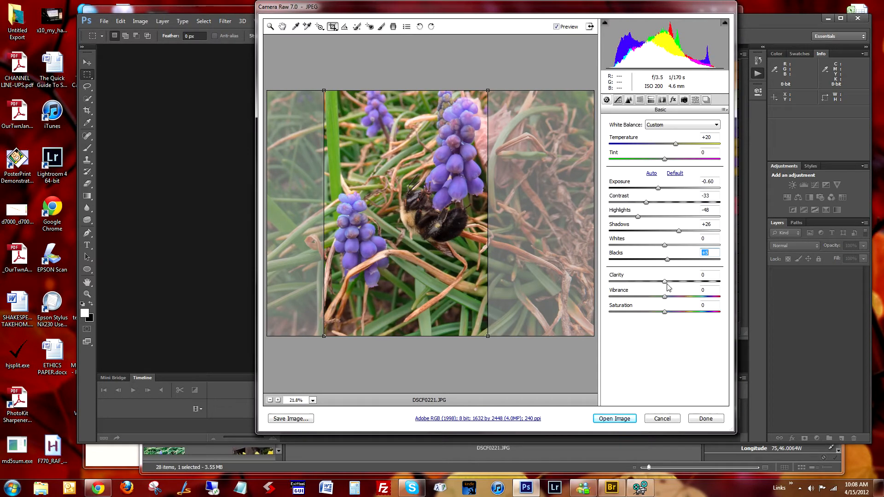
pyautogui.click(665, 282)
pyautogui.moveTo(665, 282); pyautogui.dragTo(678, 317)
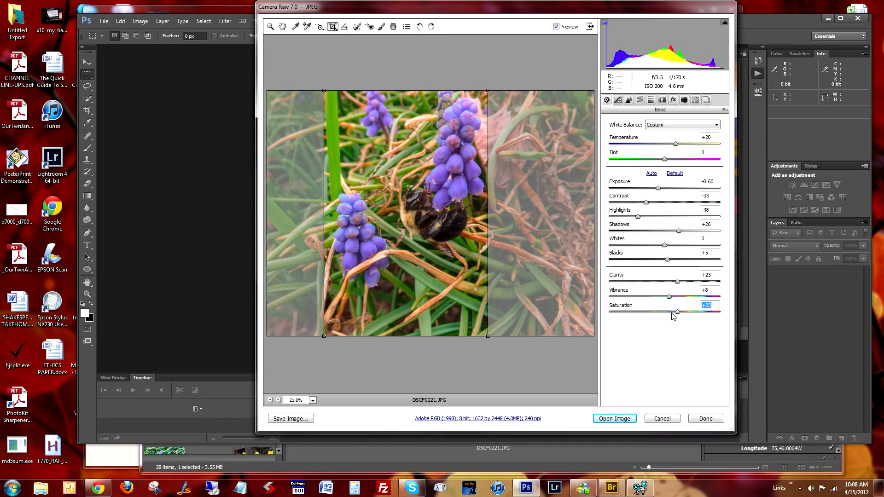
# Sharpen the bee at 100% view with Amount 26, Radius 0.6, Detail 34 and Masking 14
pyautogui.click(629, 100)
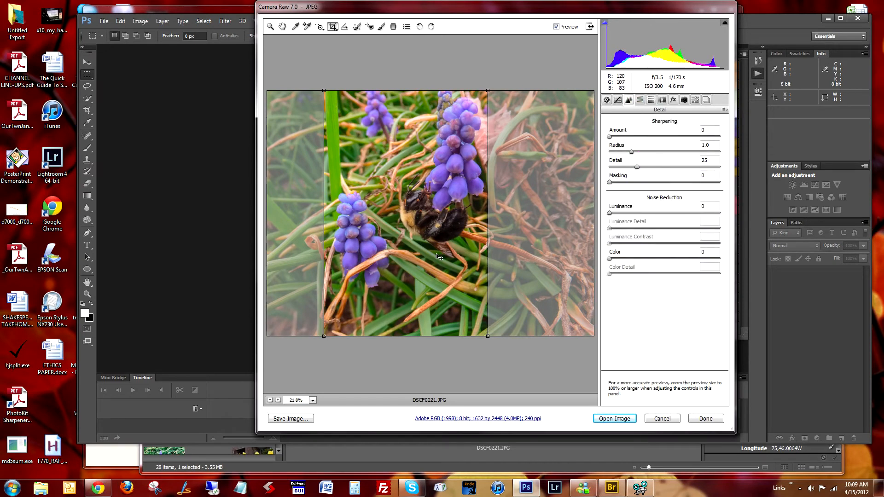
pyautogui.click(313, 400)
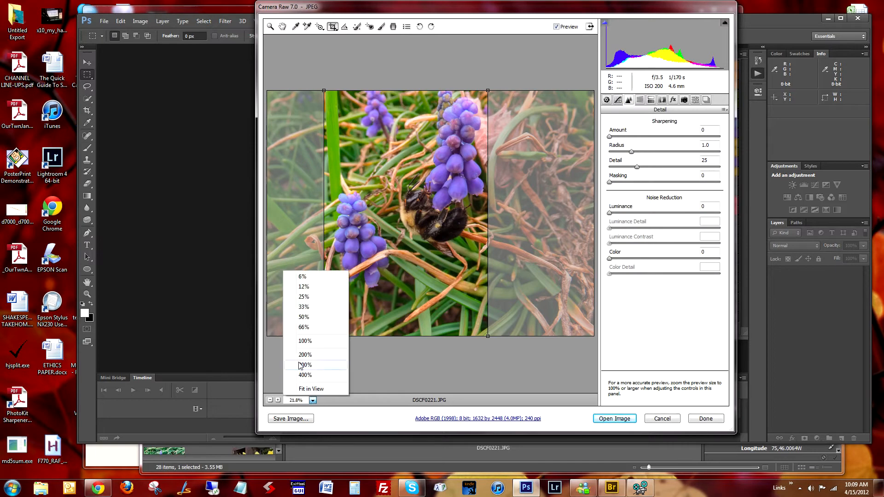
pyautogui.click(304, 340)
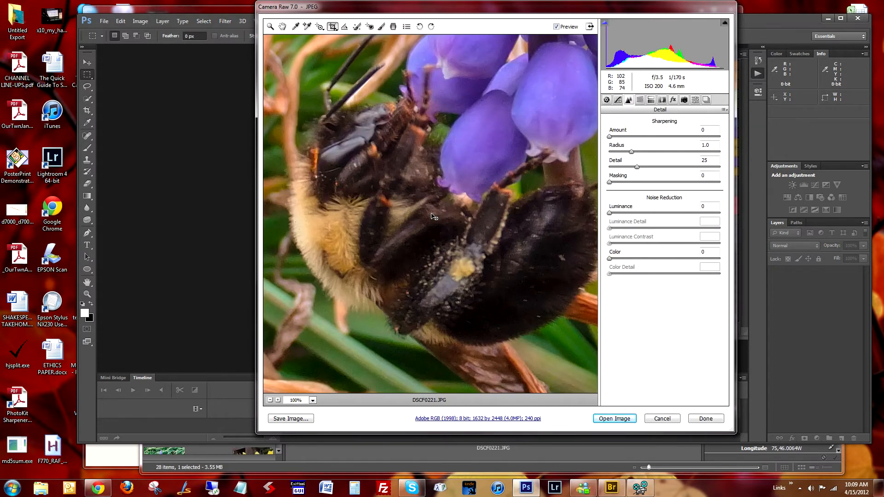
pyautogui.moveTo(413, 224); pyautogui.dragTo(422, 210)
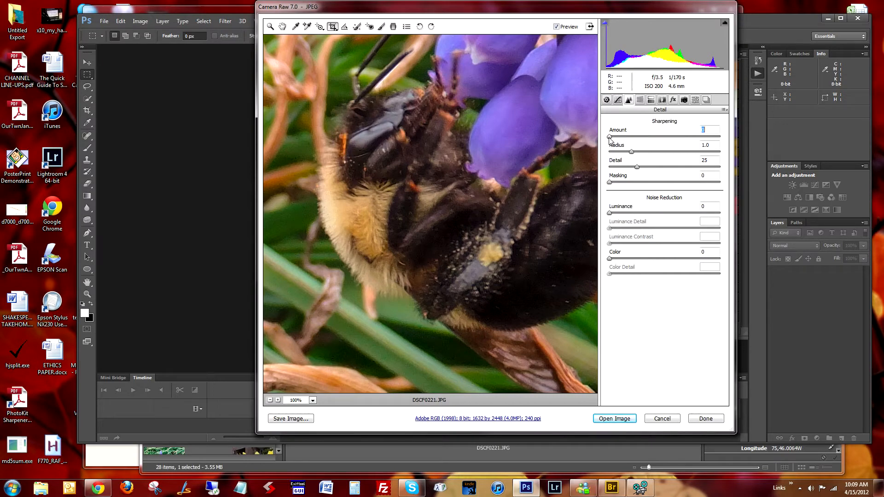
pyautogui.moveTo(610, 137); pyautogui.dragTo(627, 184)
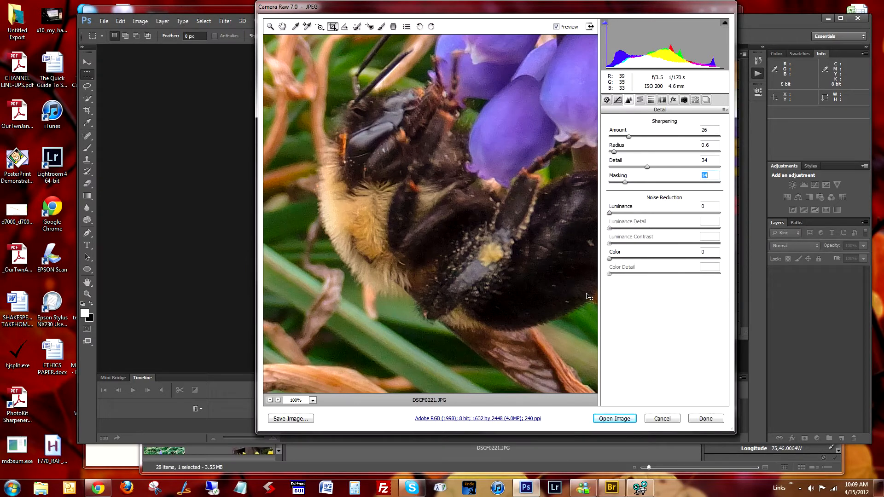
# Set color noise reduction to 5 with slight luminance noise reduction, and open the developed image in Photoshop
pyautogui.moveTo(610, 258); pyautogui.dragTo(616, 260)
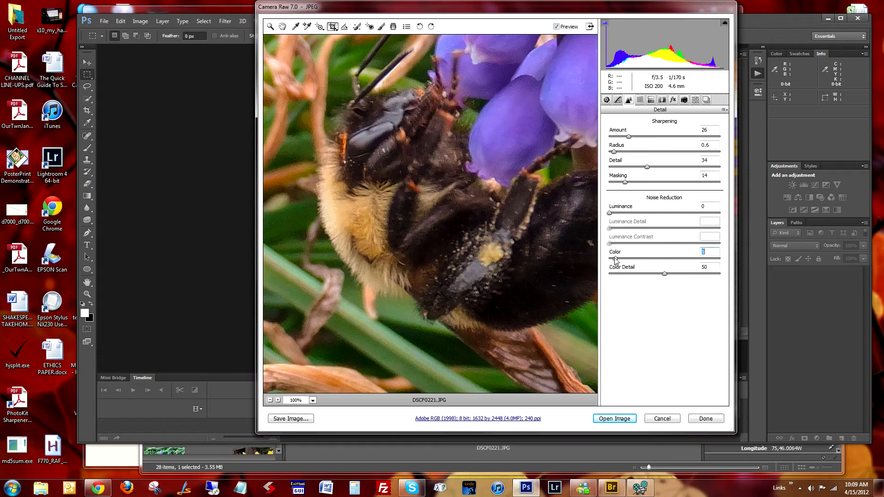
pyautogui.moveTo(611, 214); pyautogui.dragTo(614, 217)
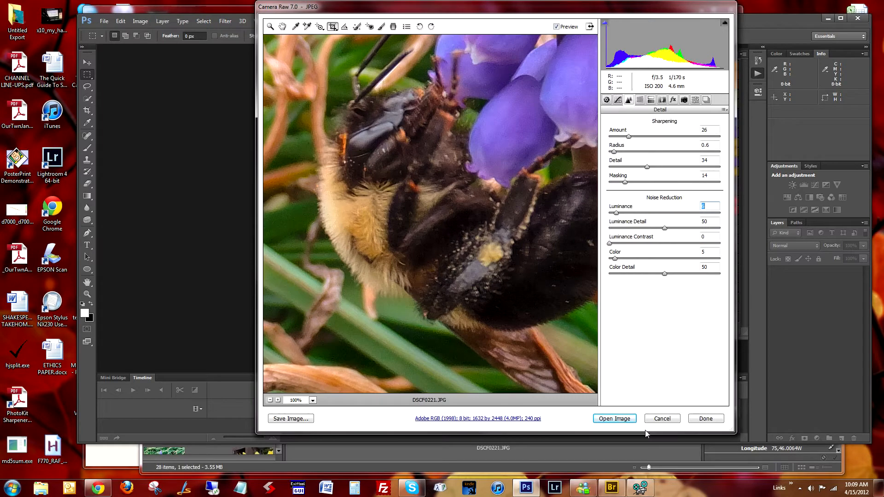
pyautogui.click(621, 421)
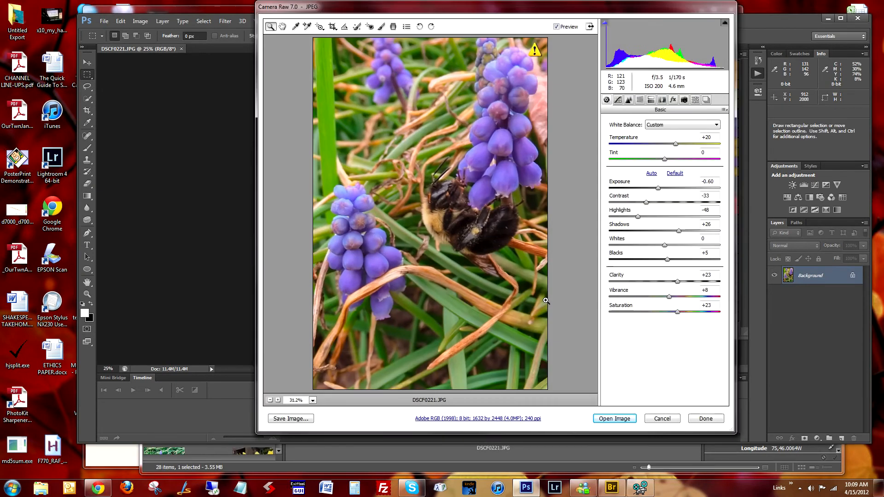
pyautogui.click(663, 419)
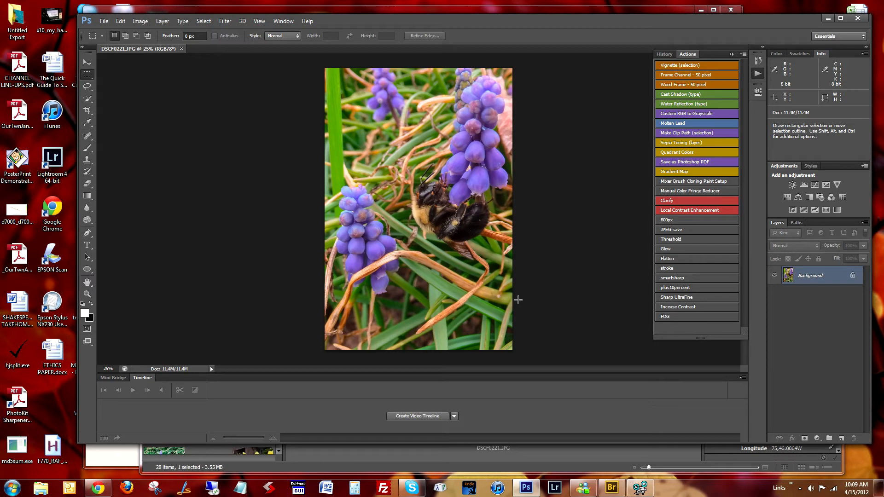
# Run the Increase Contrast action and reshape its curve with points at input 176, output 213 and input 64, output 67
pyautogui.click(685, 308)
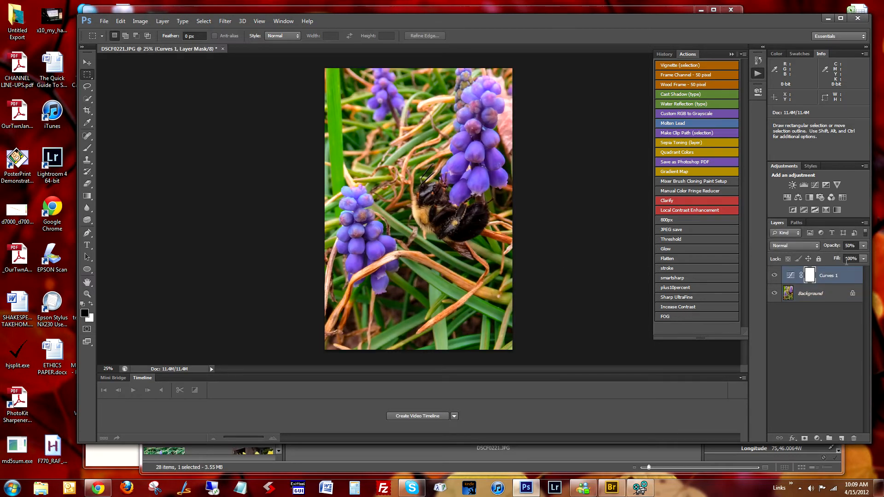
pyautogui.doubleClick(792, 276)
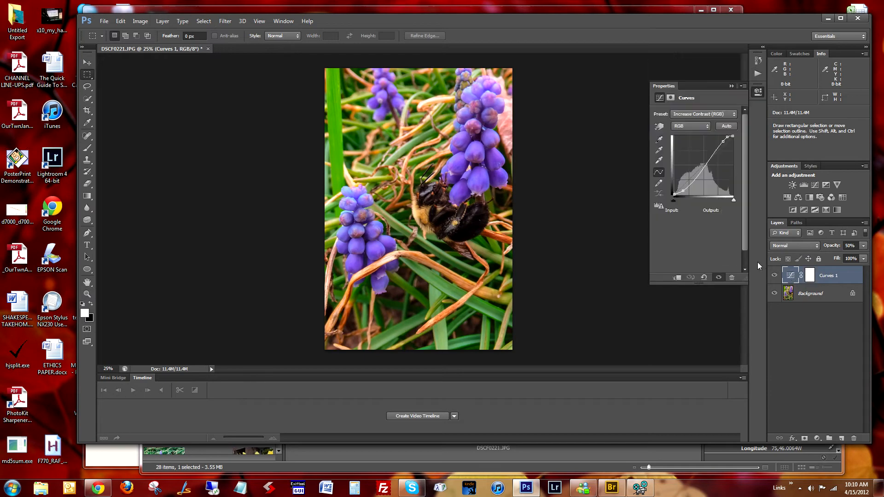
pyautogui.moveTo(724, 144); pyautogui.dragTo(714, 145)
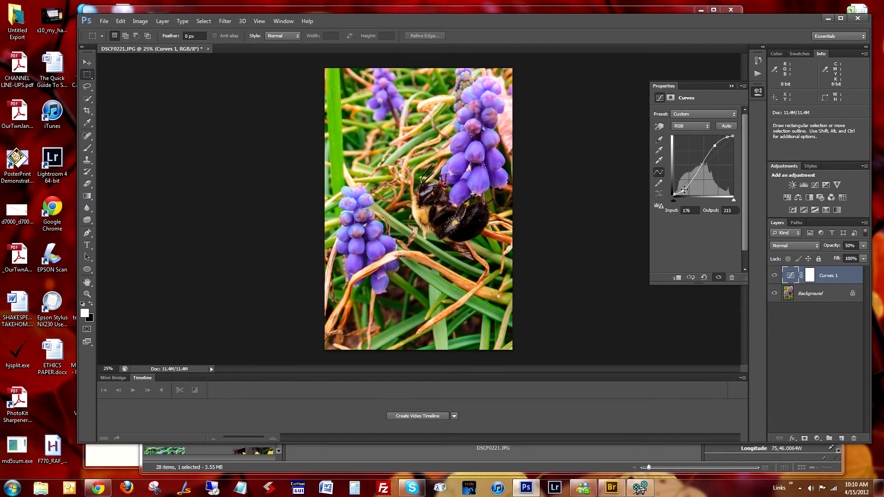
pyautogui.moveTo(682, 190)
pyautogui.mouseDown()
pyautogui.moveTo(690, 177)
pyautogui.moveTo(681, 165)
pyautogui.moveTo(686, 181)
pyautogui.mouseUp()
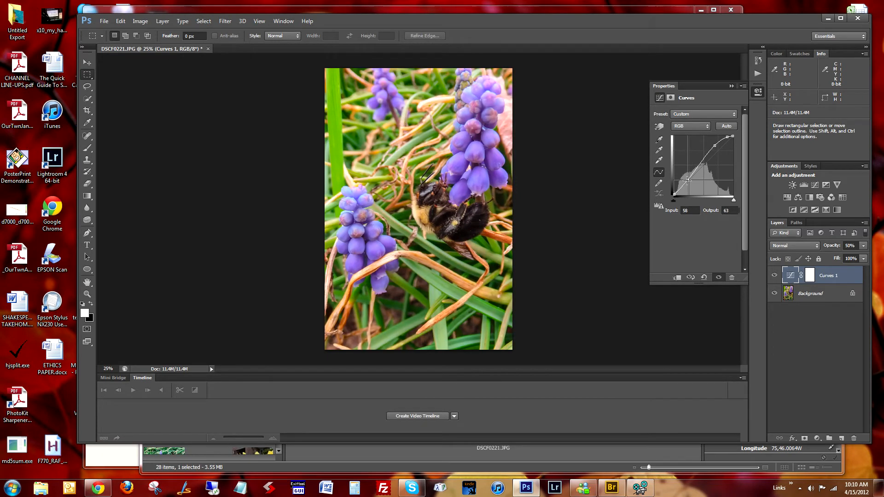
pyautogui.moveTo(686, 181); pyautogui.dragTo(688, 179)
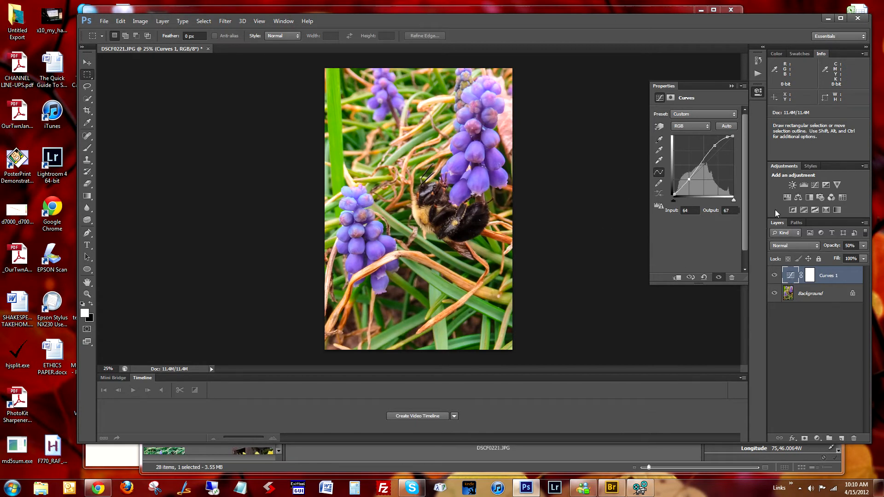
# Flatten the image and resize it with the 800px action
pyautogui.click(757, 74)
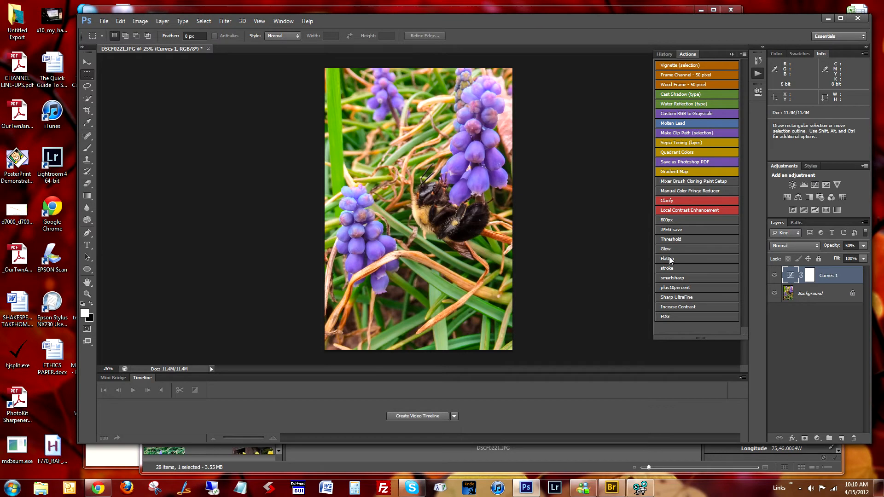
pyautogui.click(668, 259)
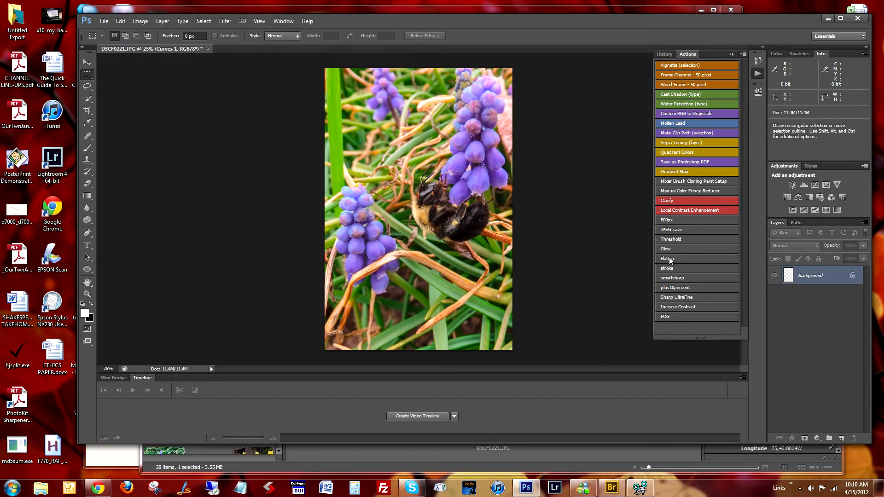
pyautogui.click(678, 221)
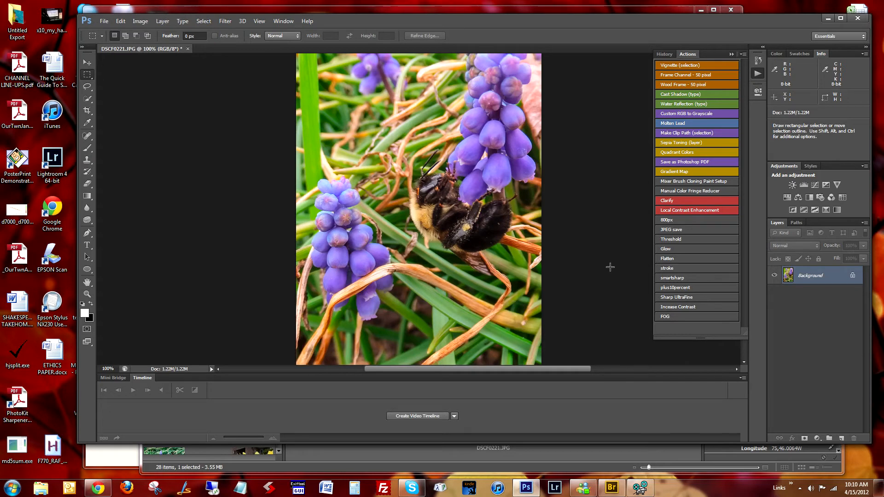
# Save the resized photo as DSCF0221_bee_JPEG.jpg in the 006 flowers and bees folder and close it
pyautogui.click(677, 230)
pyautogui.click(610, 227)
pyautogui.press('Left')
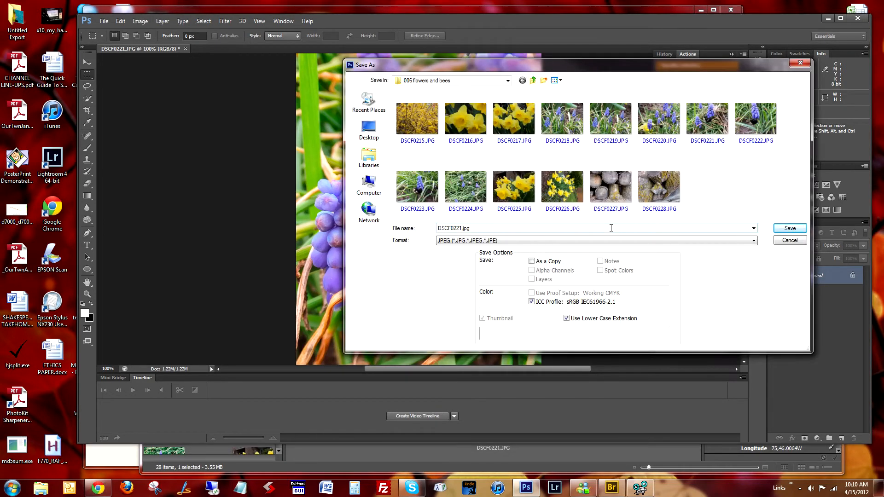
pyautogui.write('_bee')
pyautogui.write('_800px')
pyautogui.press('Return')
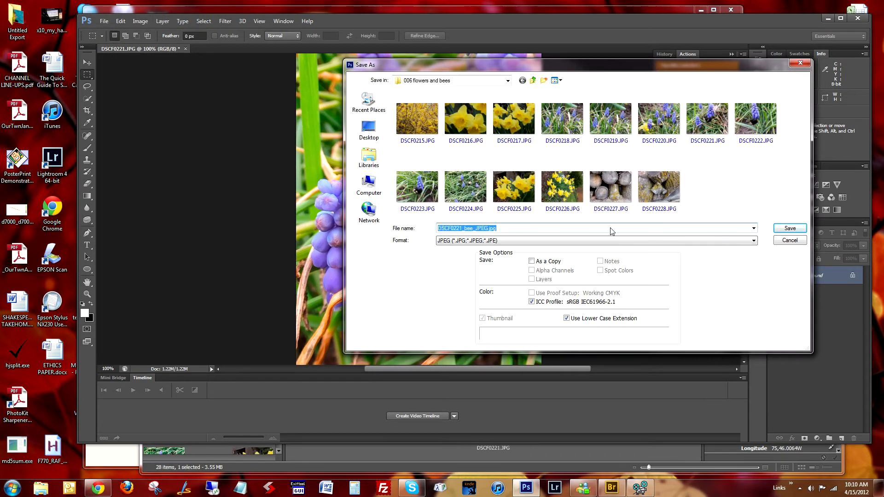
pyautogui.press('Return')
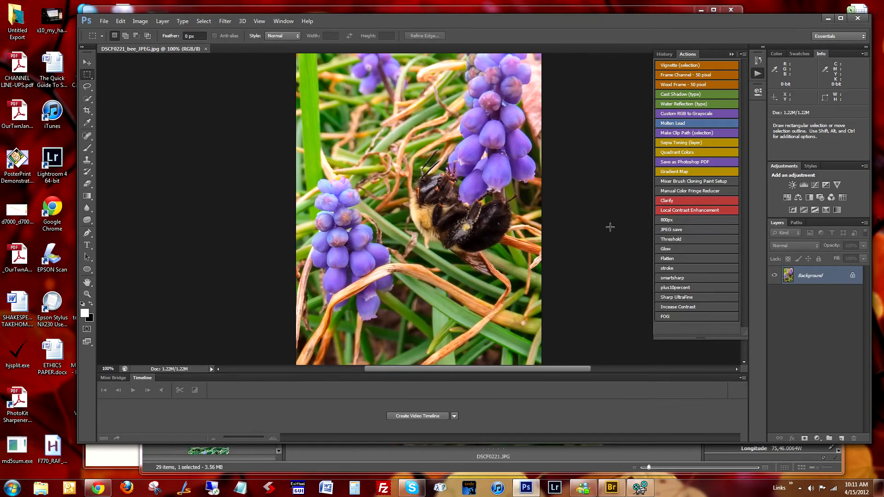
pyautogui.click(206, 49)
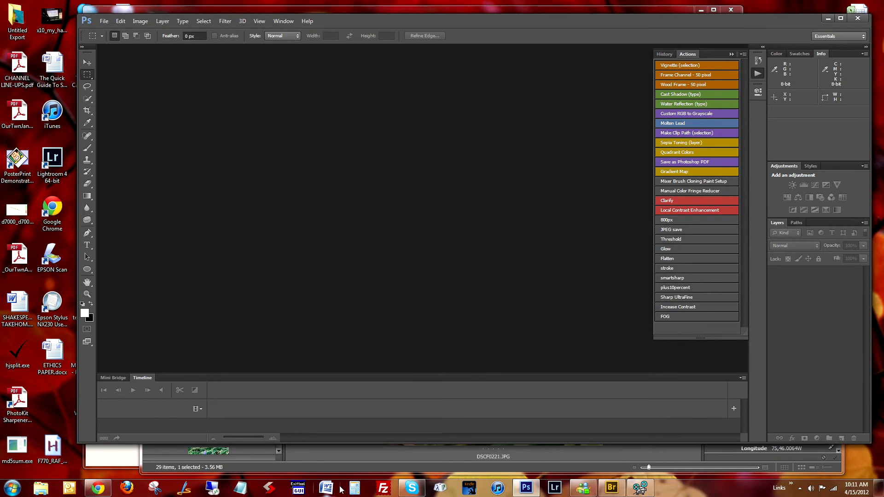
# Switch to Bridge and compare the previews of the processed DSCF0221_bee_JPEG.jpg and the original DSCF0221.JPG
pyautogui.click(350, 465)
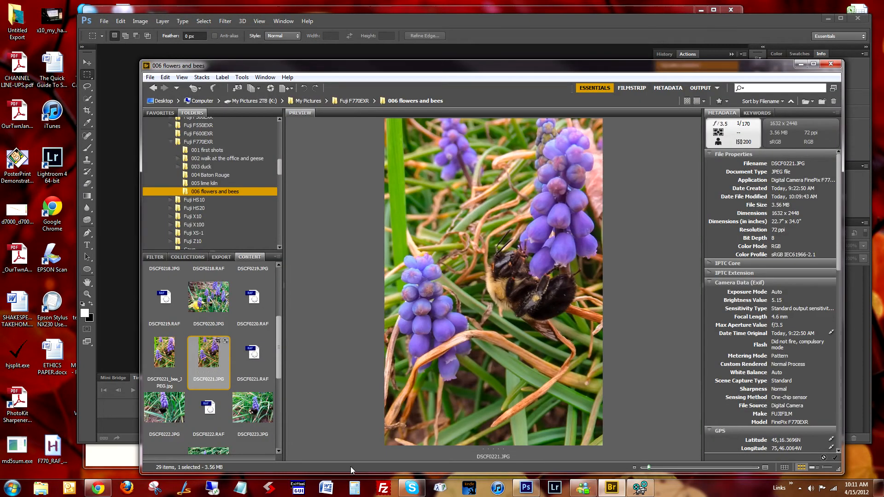
pyautogui.click(167, 365)
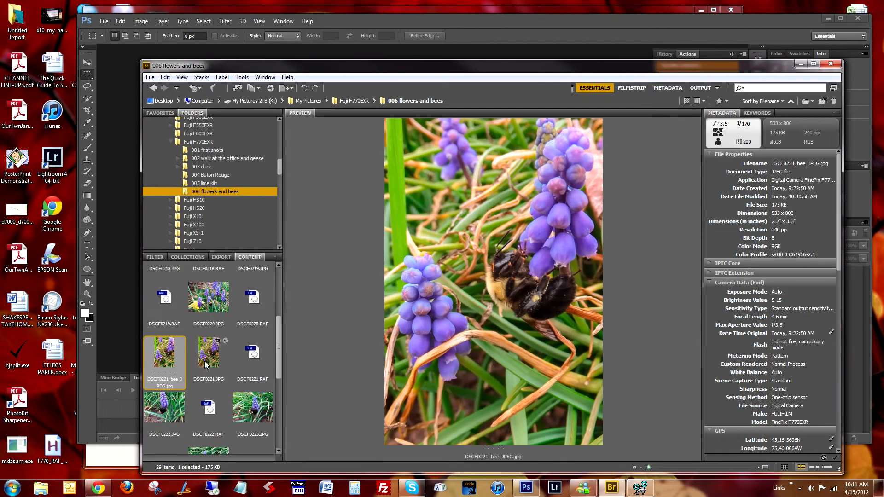
pyautogui.click(198, 365)
pyautogui.click(168, 360)
pyautogui.click(201, 357)
pyautogui.click(173, 361)
pyautogui.click(209, 364)
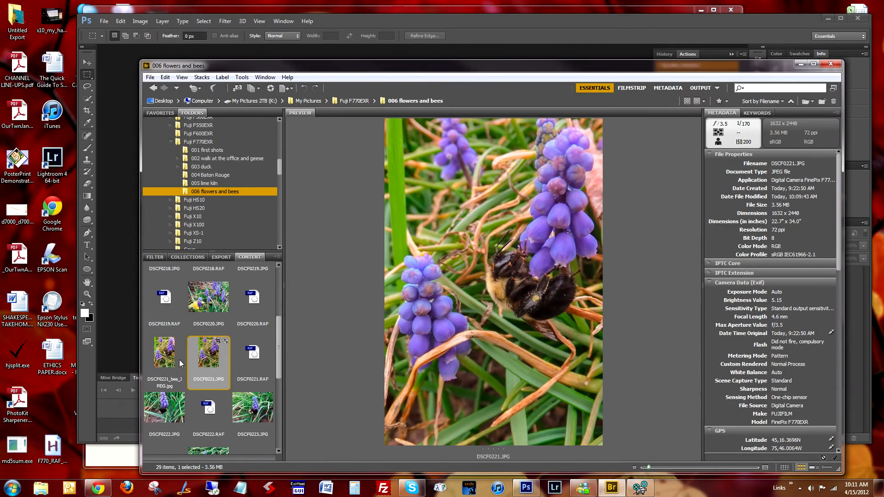
pyautogui.click(176, 359)
pyautogui.click(200, 356)
pyautogui.click(168, 354)
pyautogui.click(213, 355)
pyautogui.click(171, 354)
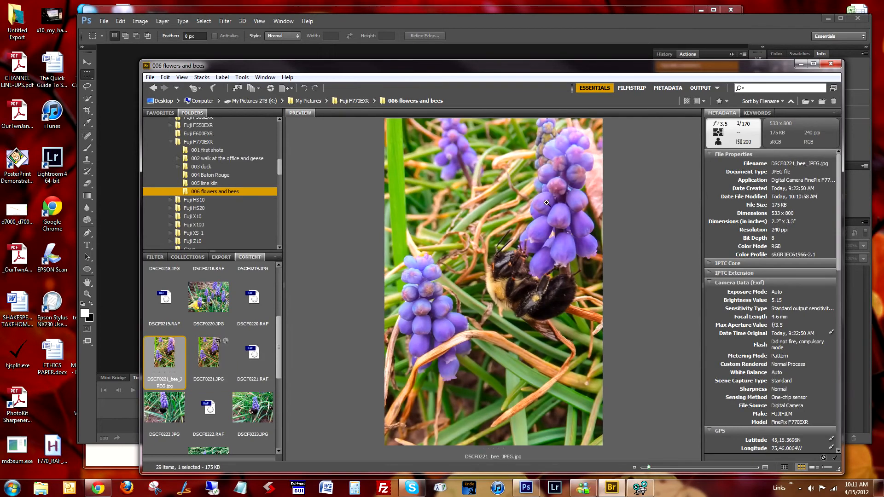
# Run DSCF0221.RAF through the F770_RAF desktop tool and open the converted raw file in Camera Raw
pyautogui.click(257, 360)
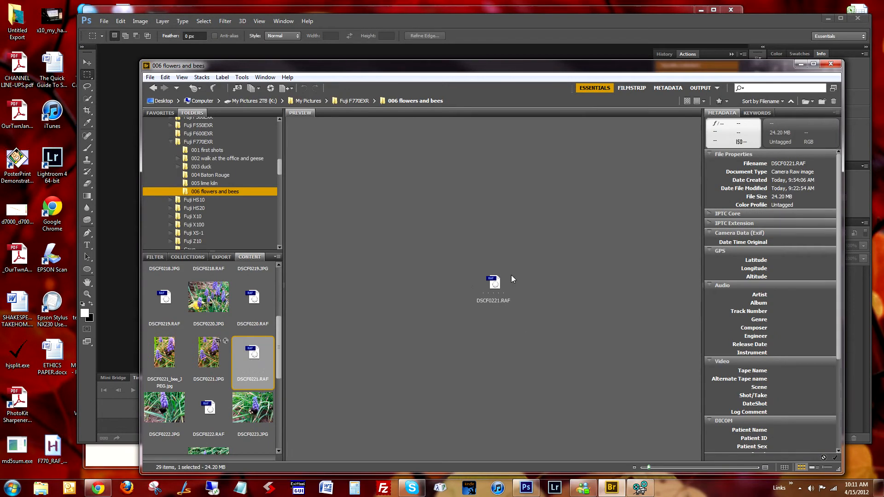
pyautogui.moveTo(256, 353); pyautogui.dragTo(54, 447)
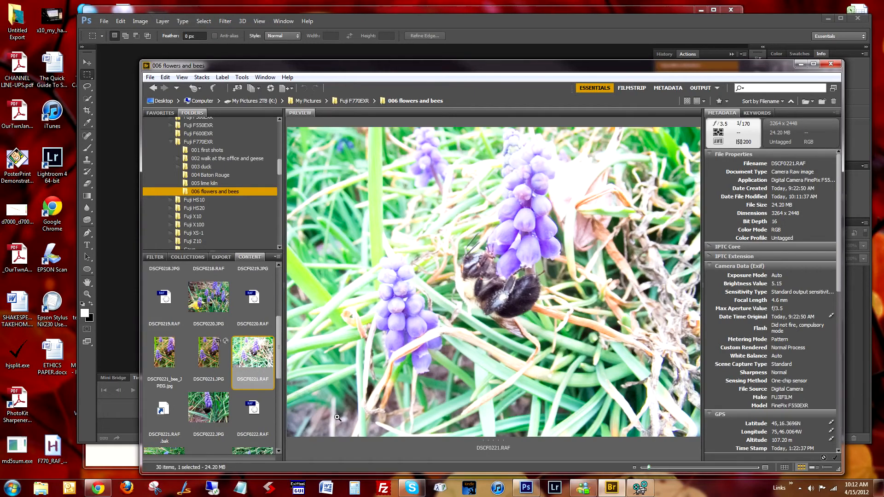
pyautogui.doubleClick(258, 363)
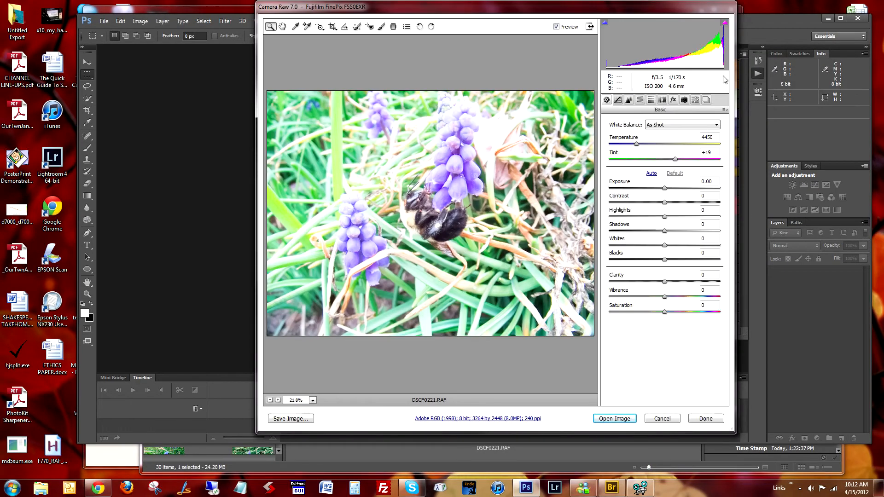
# Set the white balance to Cloudy, Exposure to -2.40, Contrast to -63 and Highlights to -85
pyautogui.click(703, 123)
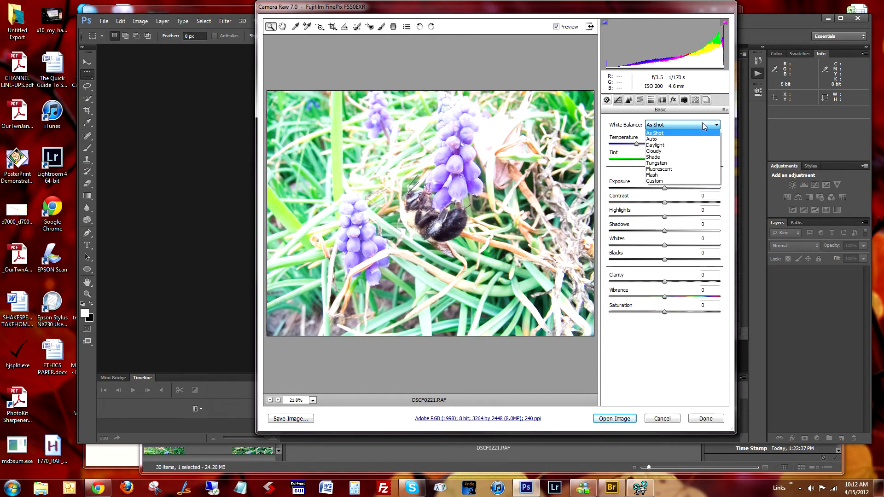
pyautogui.click(694, 151)
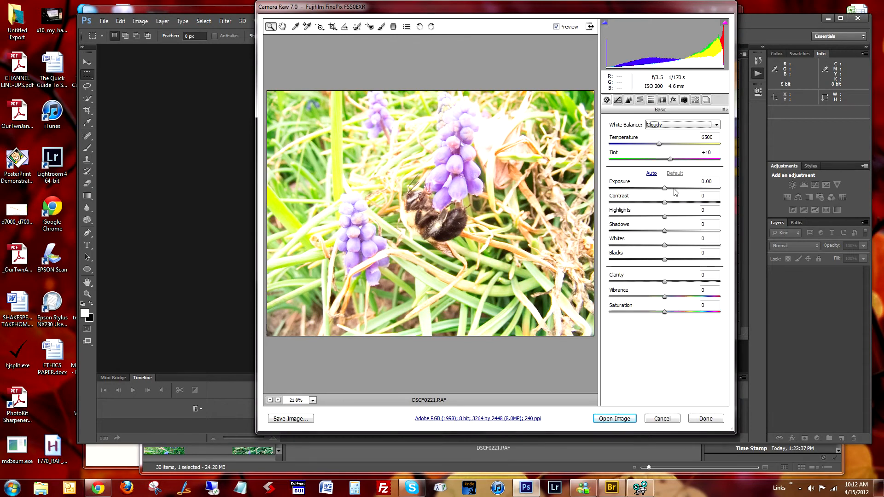
pyautogui.moveTo(663, 191); pyautogui.dragTo(627, 207)
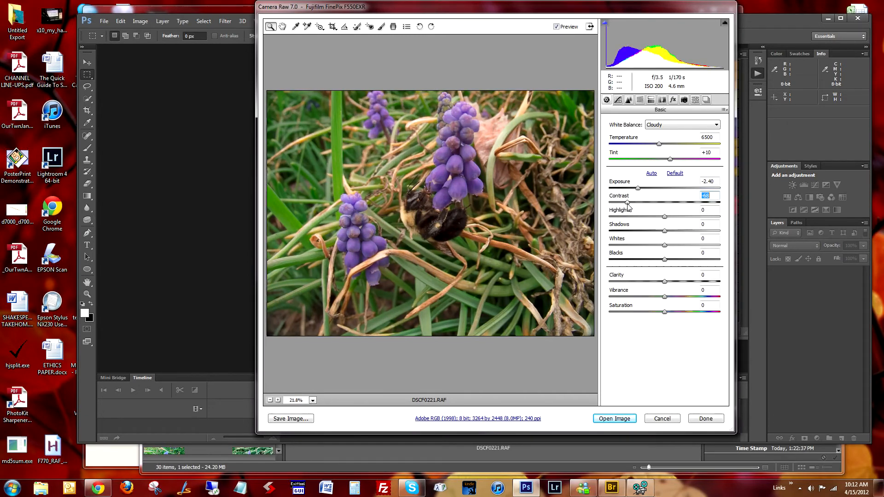
pyautogui.click(664, 216)
pyautogui.moveTo(650, 220)
pyautogui.mouseDown()
pyautogui.moveTo(640, 220)
pyautogui.moveTo(670, 220)
pyautogui.moveTo(654, 225)
pyautogui.mouseUp()
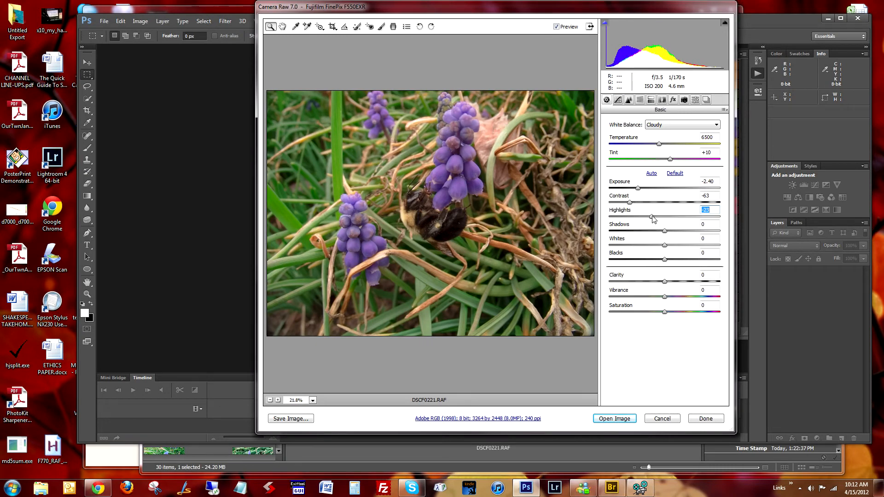
pyautogui.moveTo(652, 218); pyautogui.dragTo(618, 217)
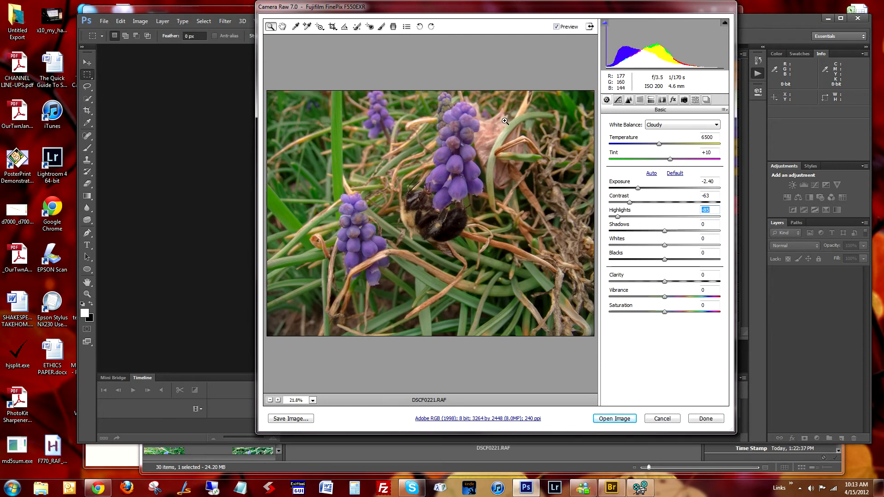
# Crop the photo to a full-height vertical frame of 1632 by 2448 pixels around the bee and the purple flowers
pyautogui.click(333, 27)
pyautogui.moveTo(315, 91); pyautogui.dragTo(479, 405)
pyautogui.moveTo(415, 251); pyautogui.dragTo(428, 251)
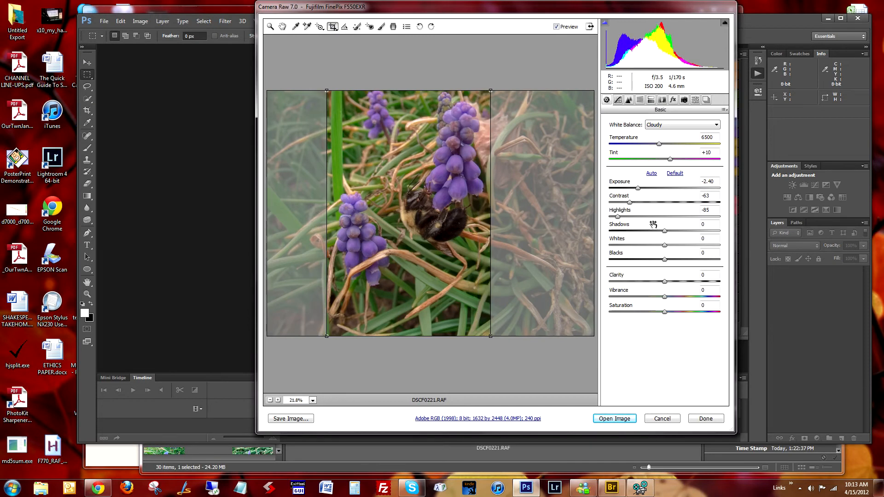
# Set Shadows to +32, Whites to -33, Blacks to +10, Clarity to +28 and Vibrance to +11, and raise Saturation moderately
pyautogui.moveTo(665, 234); pyautogui.dragTo(682, 231)
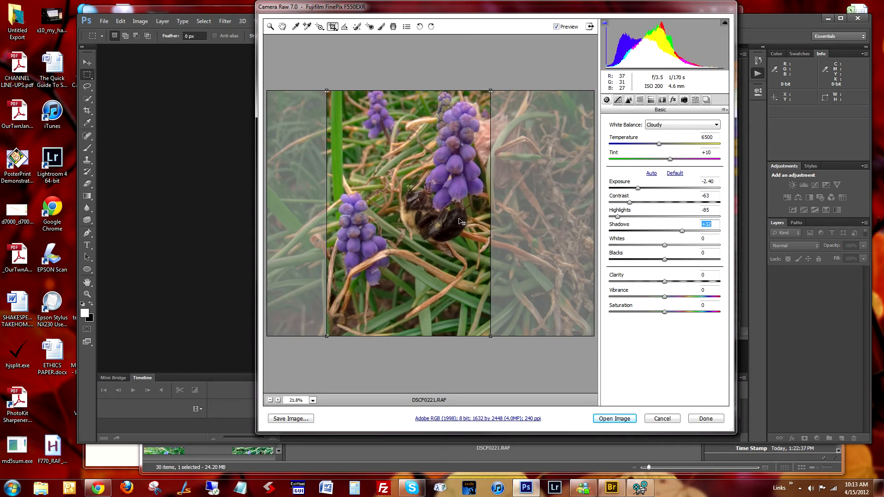
pyautogui.moveTo(664, 245); pyautogui.dragTo(681, 316)
pyautogui.click(665, 260)
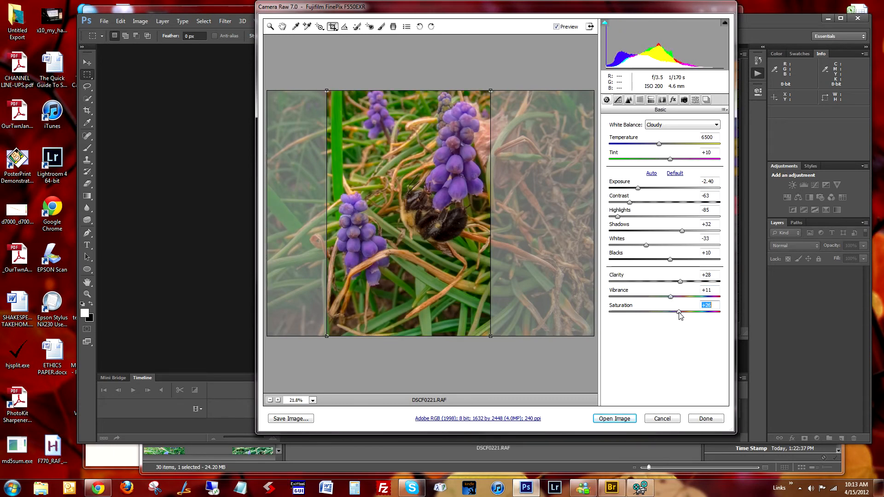
pyautogui.moveTo(681, 316); pyautogui.dragTo(677, 316)
# Keep the Adobe Standard camera profile, and enable lens profile corrections and chromatic aberration removal
pyautogui.click(684, 100)
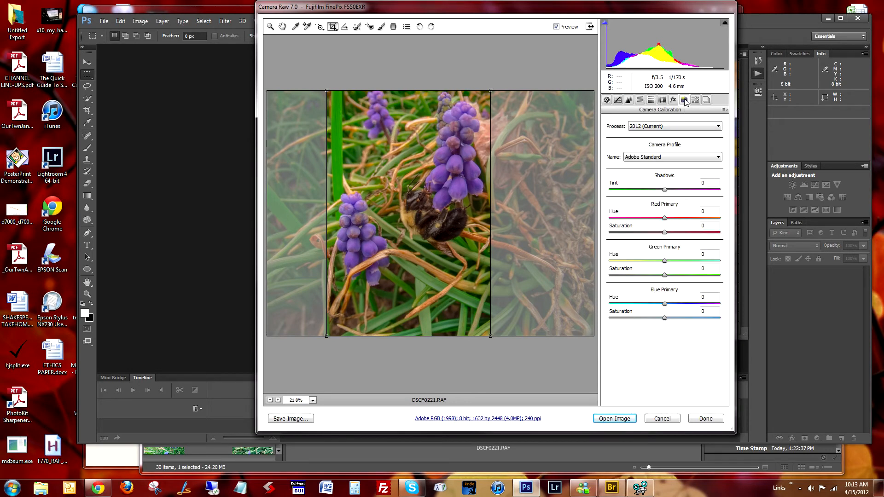
pyautogui.click(663, 159)
pyautogui.click(653, 164)
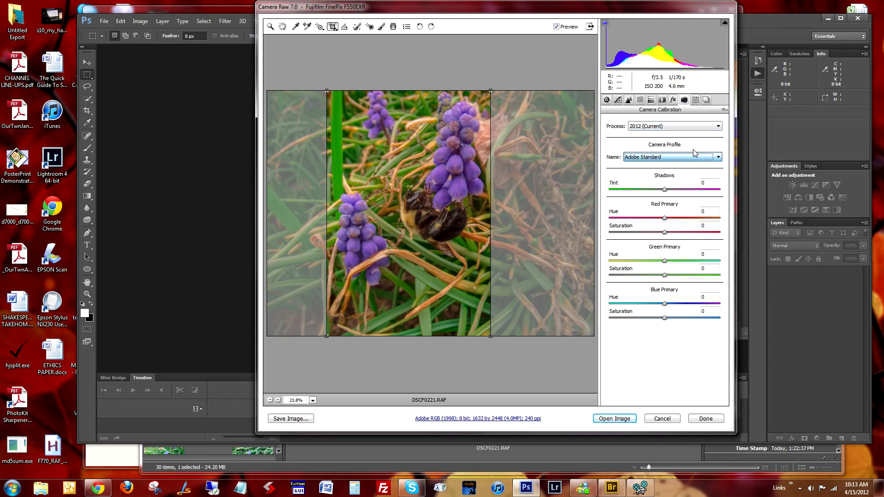
pyautogui.click(662, 100)
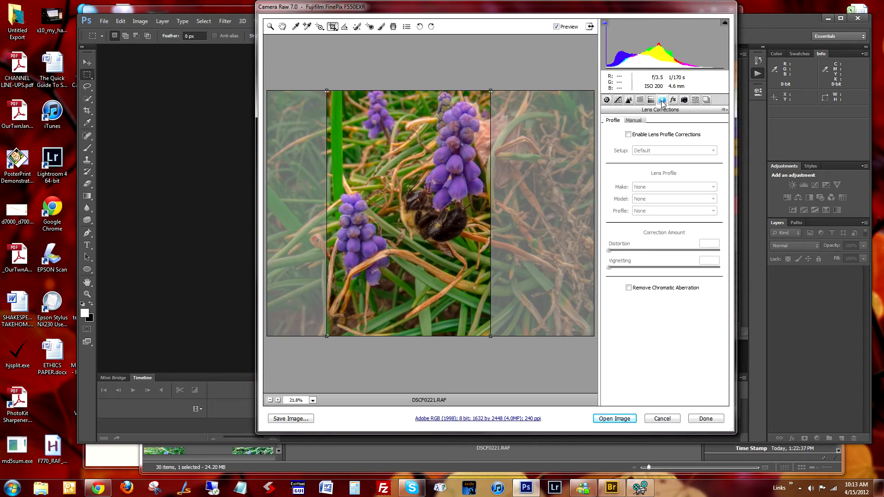
pyautogui.click(628, 135)
pyautogui.click(628, 288)
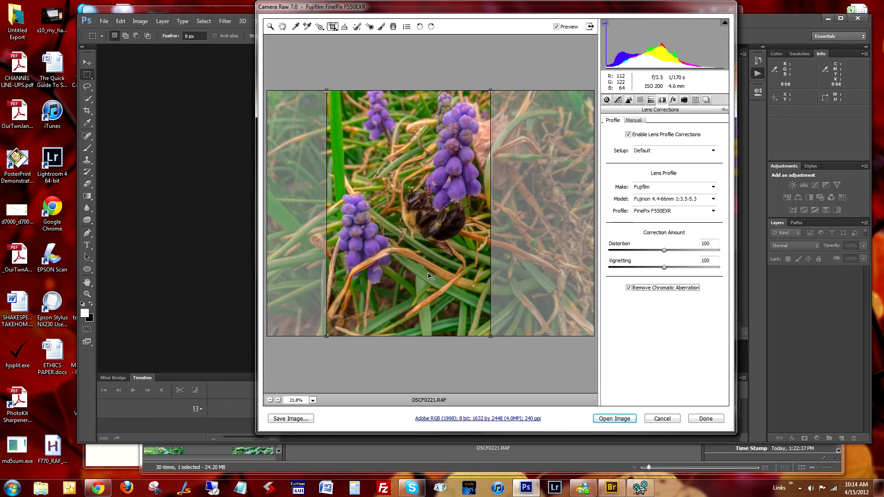
# Sharpen the bee at 100% view with Amount 15, Radius 0.6, Detail 62 and Masking 14
pyautogui.click(628, 100)
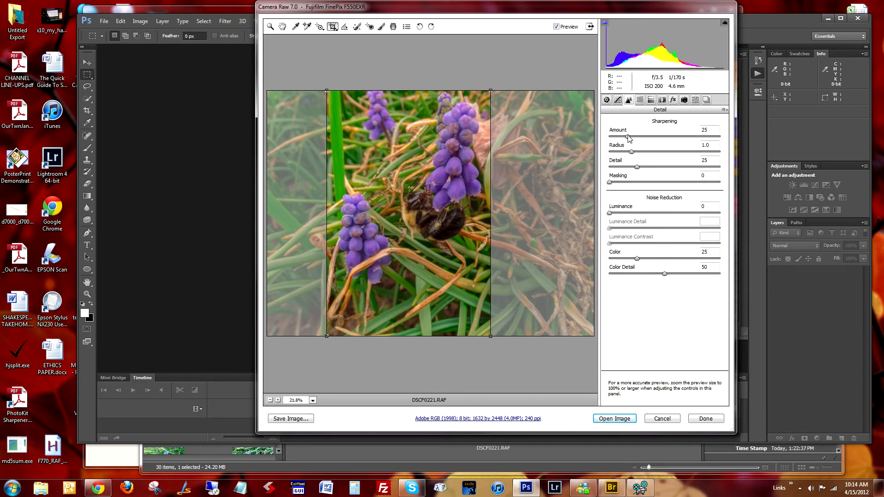
pyautogui.click(313, 400)
pyautogui.click(307, 342)
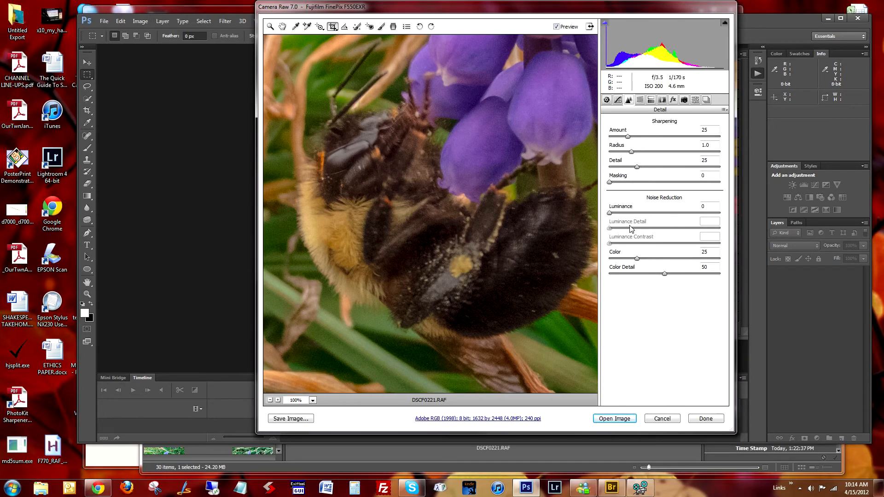
pyautogui.moveTo(632, 152); pyautogui.dragTo(612, 152)
pyautogui.click(628, 136)
pyautogui.moveTo(628, 136); pyautogui.dragTo(593, 142)
pyautogui.moveTo(592, 142); pyautogui.dragTo(677, 173)
pyautogui.moveTo(610, 184); pyautogui.dragTo(622, 186)
pyautogui.moveTo(397, 331); pyautogui.dragTo(416, 347)
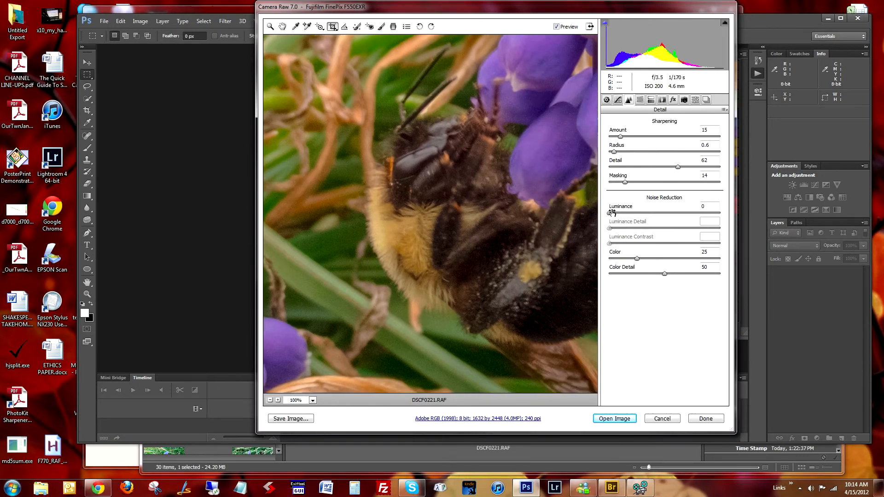
# Set color noise reduction to 22, check the bee and flowers at 100%, and open the developed image in Photoshop
pyautogui.moveTo(638, 258); pyautogui.dragTo(601, 266)
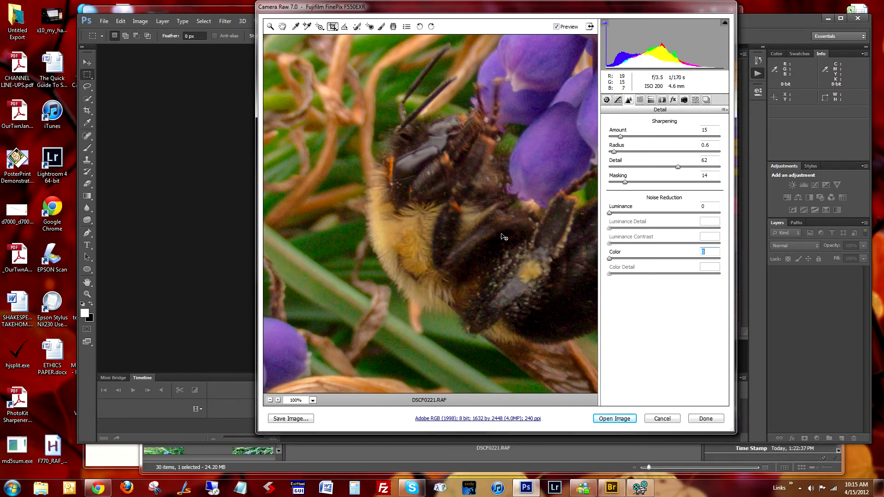
pyautogui.moveTo(609, 259); pyautogui.dragTo(630, 261)
pyautogui.moveTo(519, 203); pyautogui.dragTo(373, 208)
pyautogui.moveTo(445, 147); pyautogui.dragTo(404, 240)
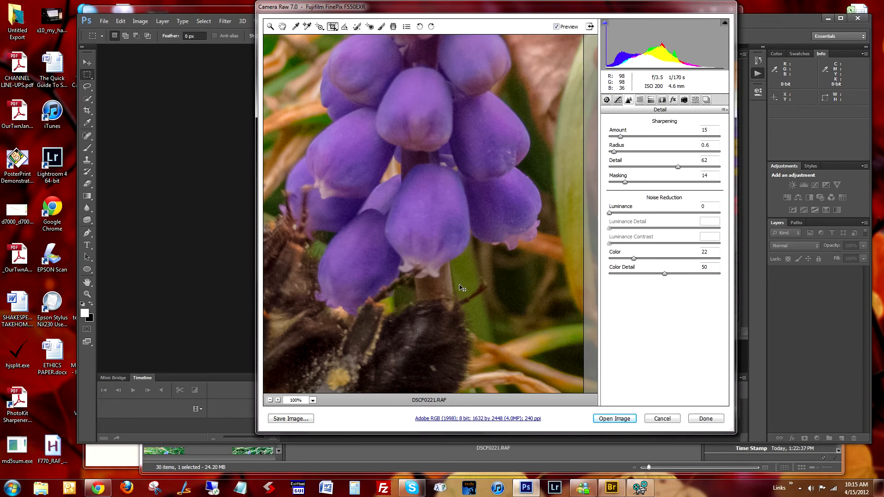
pyautogui.moveTo(449, 293); pyautogui.dragTo(506, 180)
pyautogui.moveTo(454, 263); pyautogui.dragTo(496, 282)
pyautogui.moveTo(427, 204); pyautogui.dragTo(429, 212)
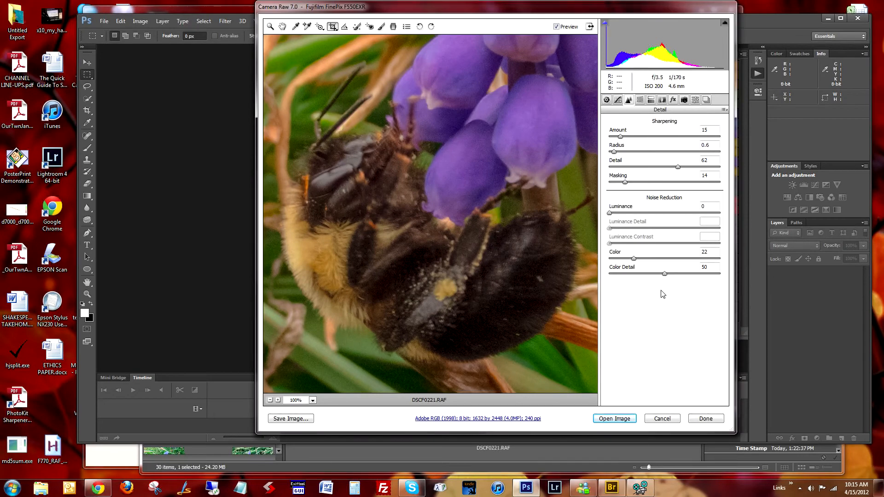
pyautogui.click(615, 417)
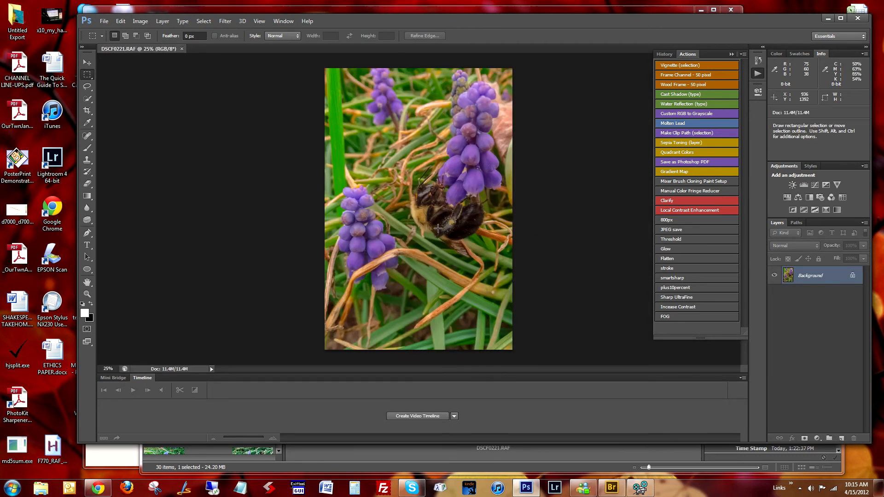
# Run the Increase Contrast action on the photo and reduce its Curves layer's opacity to below 18%
pyautogui.scroll(5, 450, 223)
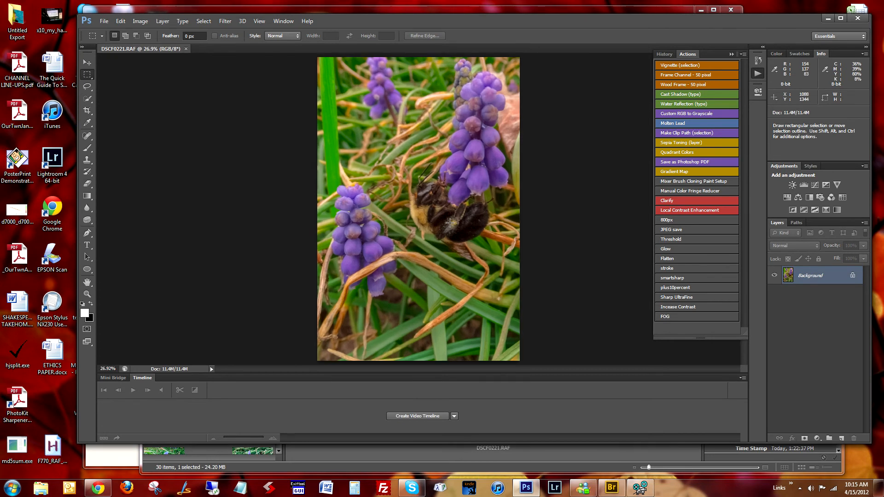
pyautogui.scroll(-3, 450, 223)
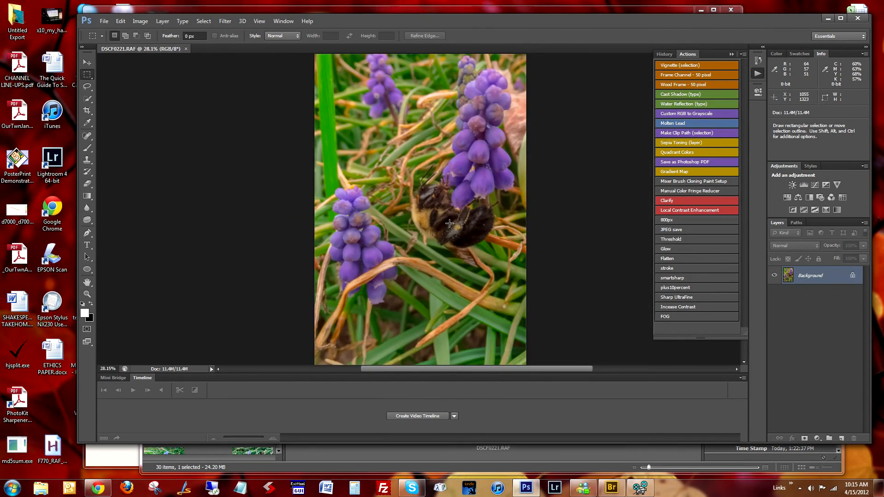
pyautogui.click(720, 308)
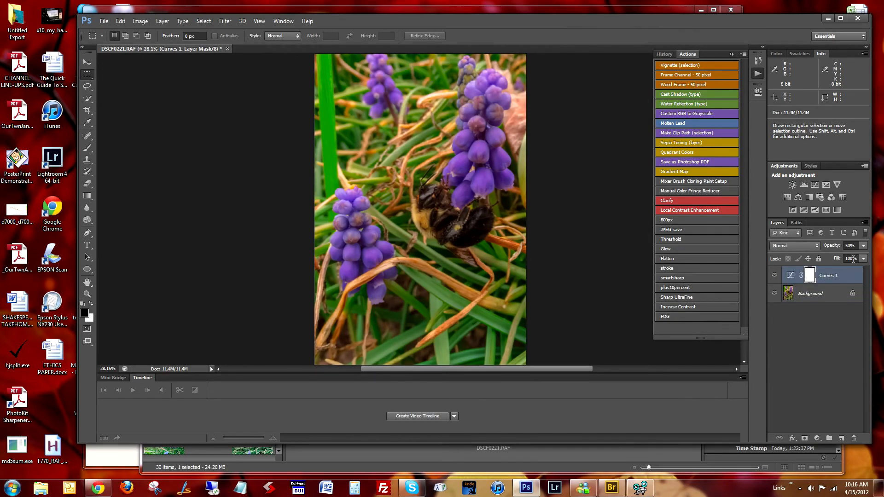
pyautogui.moveTo(863, 246); pyautogui.dragTo(837, 256)
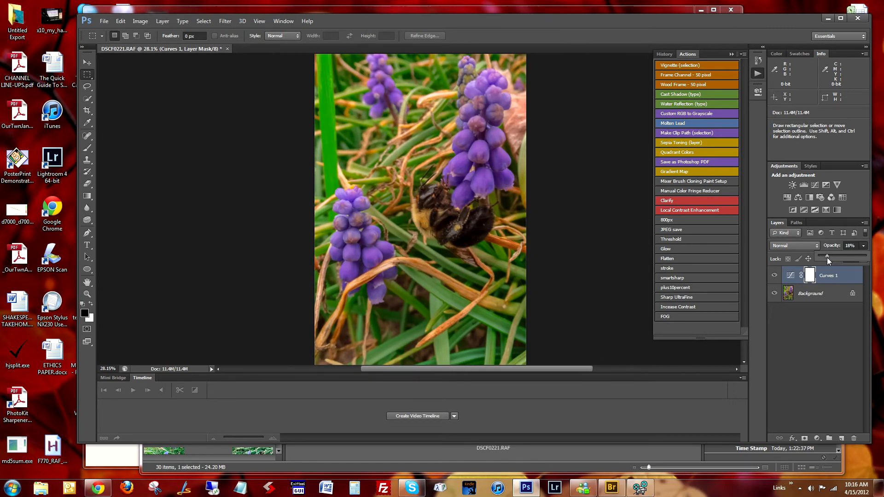
pyautogui.moveTo(821, 258); pyautogui.dragTo(820, 258)
# Flatten the image and run the Local Contrast Enhancement action on it
pyautogui.click(673, 258)
pyautogui.click(679, 209)
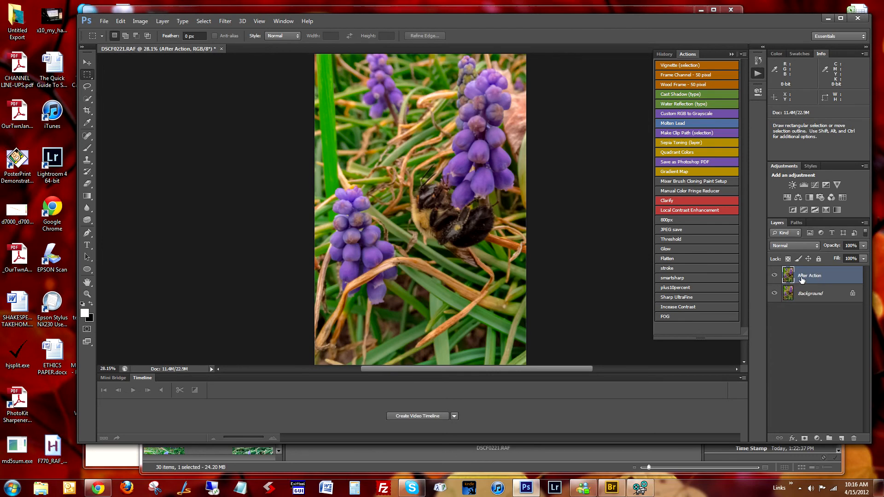
# Compare the photo with and without the local contrast enhancement by toggling the After Action layer's visibility
pyautogui.click(774, 277)
pyautogui.click(774, 276)
pyautogui.click(773, 276)
pyautogui.click(774, 277)
pyautogui.click(774, 276)
pyautogui.click(773, 276)
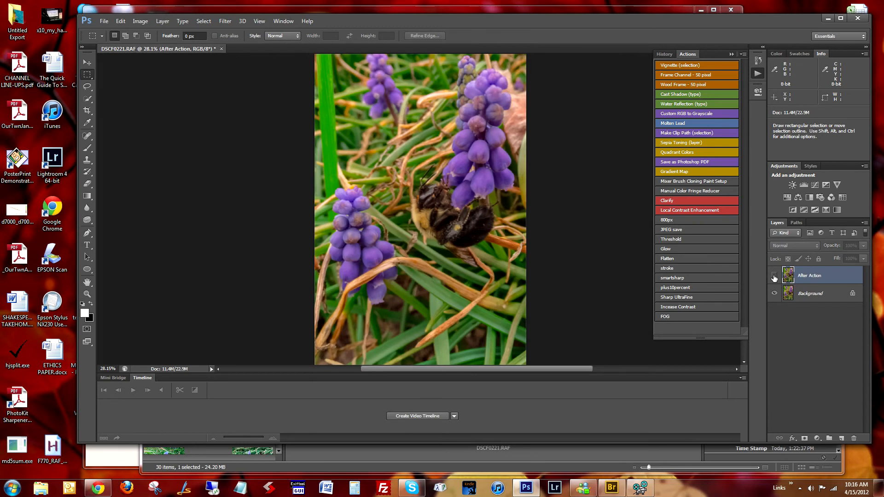
pyautogui.click(773, 277)
pyautogui.click(774, 275)
pyautogui.click(774, 276)
pyautogui.click(774, 276)
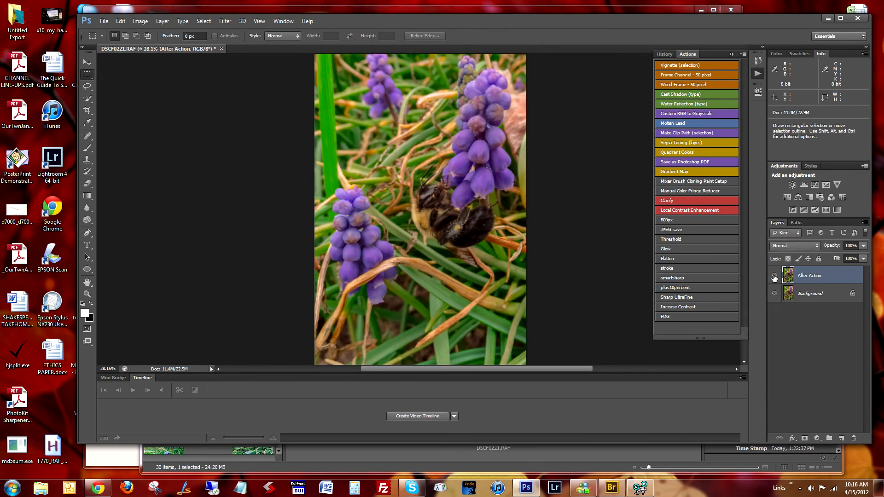
pyautogui.click(774, 275)
pyautogui.click(774, 276)
pyautogui.click(774, 275)
pyautogui.click(774, 275)
pyautogui.click(774, 276)
pyautogui.click(774, 275)
pyautogui.click(773, 275)
pyautogui.click(774, 276)
pyautogui.click(773, 276)
pyautogui.click(773, 275)
# Flatten the image and run the Clarify action on it
pyautogui.click(684, 257)
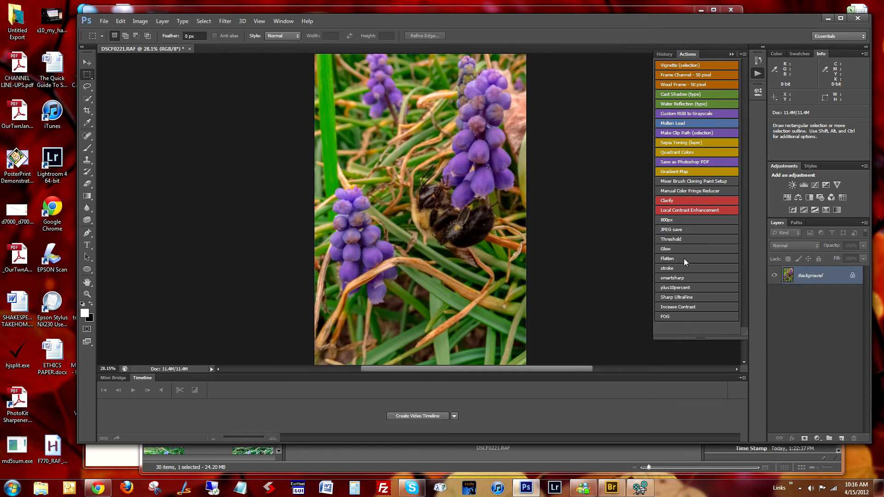
pyautogui.click(684, 200)
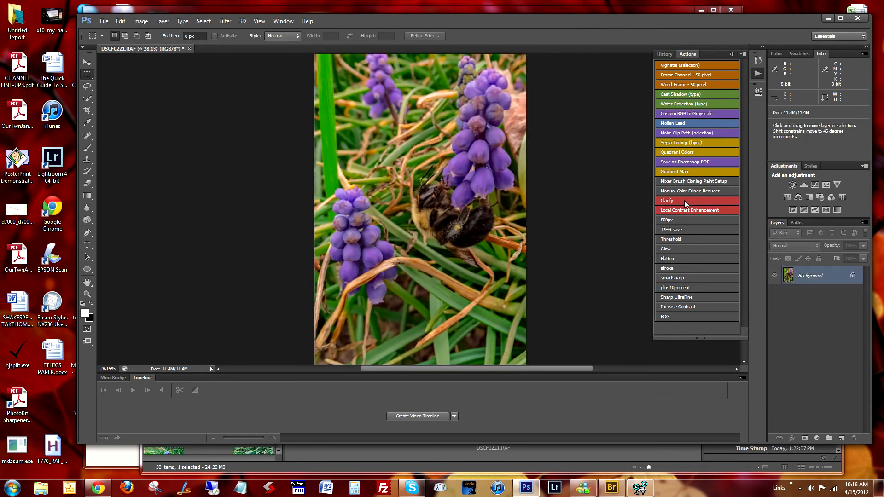
# Compare the photo with and without the Clarify effect by toggling its layer's visibility
pyautogui.click(775, 275)
pyautogui.click(774, 275)
pyautogui.click(774, 276)
pyautogui.click(774, 276)
pyautogui.click(774, 276)
pyautogui.click(774, 276)
pyautogui.click(774, 275)
pyautogui.click(775, 275)
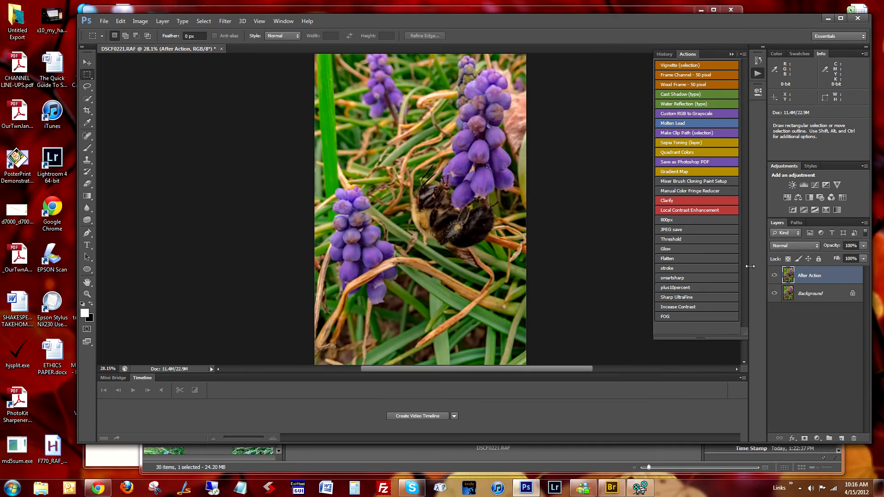
pyautogui.click(775, 276)
pyautogui.click(775, 275)
pyautogui.click(775, 276)
pyautogui.click(775, 277)
pyautogui.click(775, 276)
pyautogui.click(775, 276)
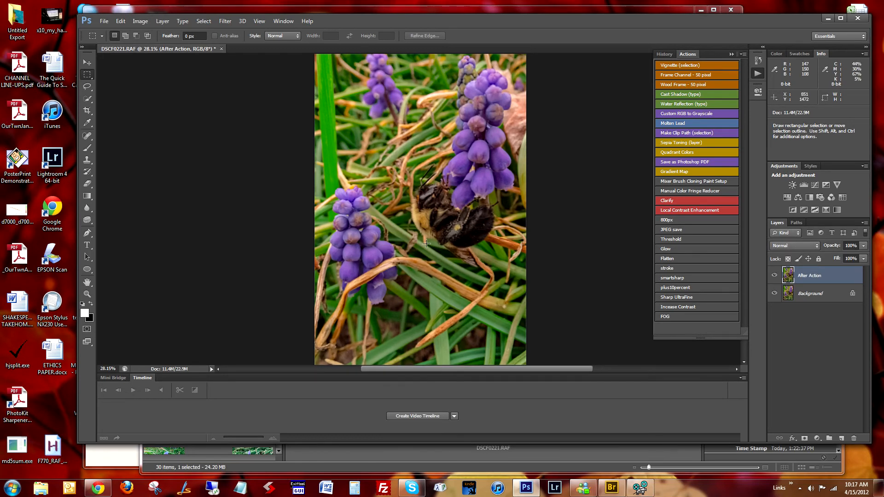
# Reduce the opacity of the Clarify action's After Action layer and flatten the image
pyautogui.click(864, 246)
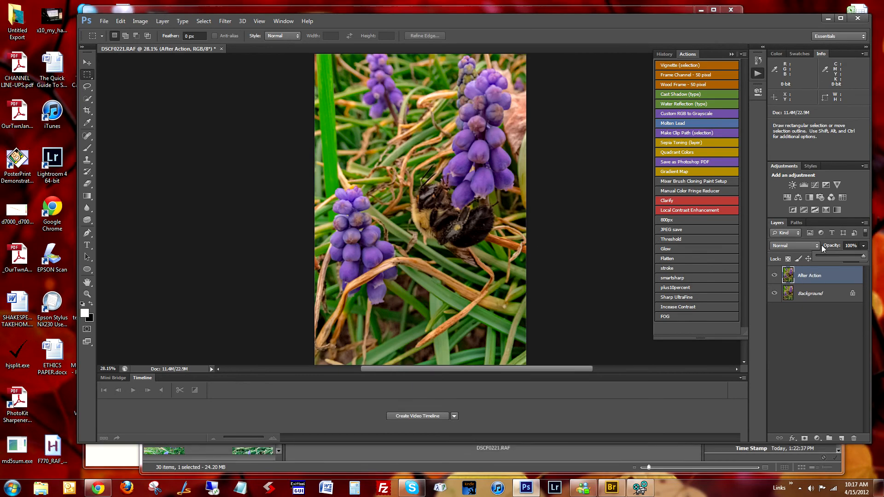
pyautogui.click(816, 255)
pyautogui.moveTo(816, 255); pyautogui.dragTo(834, 255)
pyautogui.moveTo(851, 257); pyautogui.dragTo(851, 258)
pyautogui.click(815, 330)
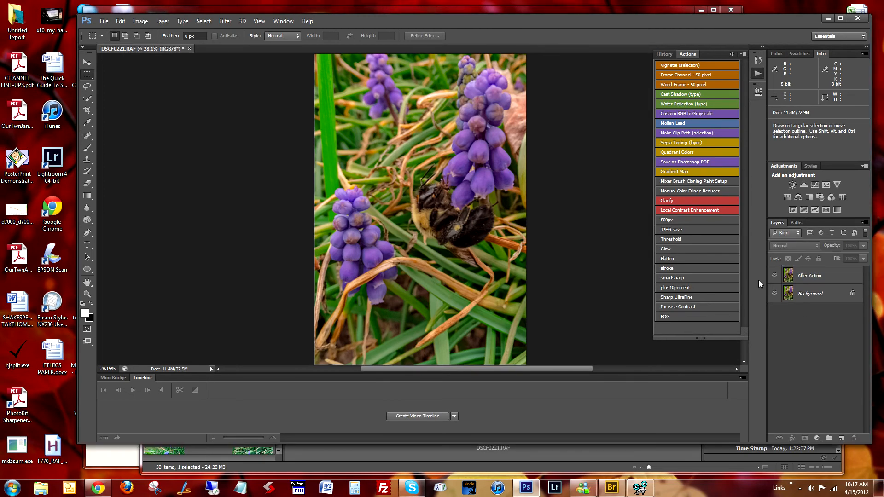
pyautogui.click(675, 258)
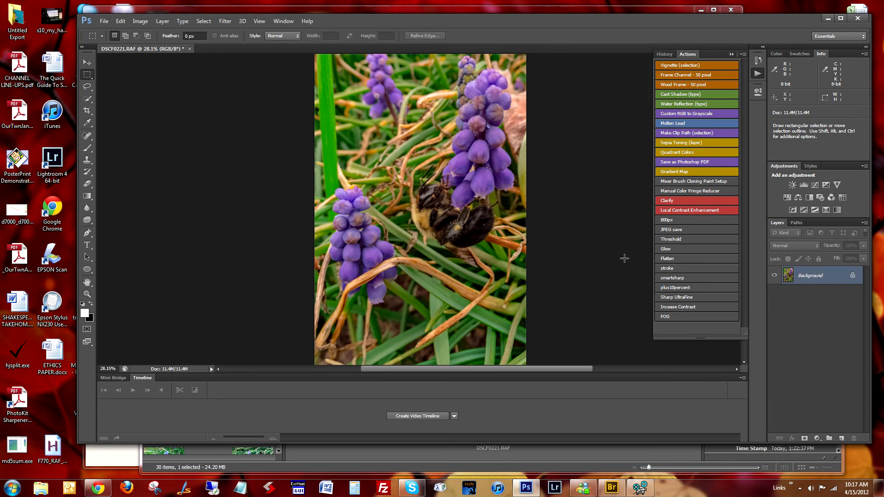
# Examine the noise and detail around the bee and the blurred background at over 100% magnification
pyautogui.scroll(8, 552, 219)
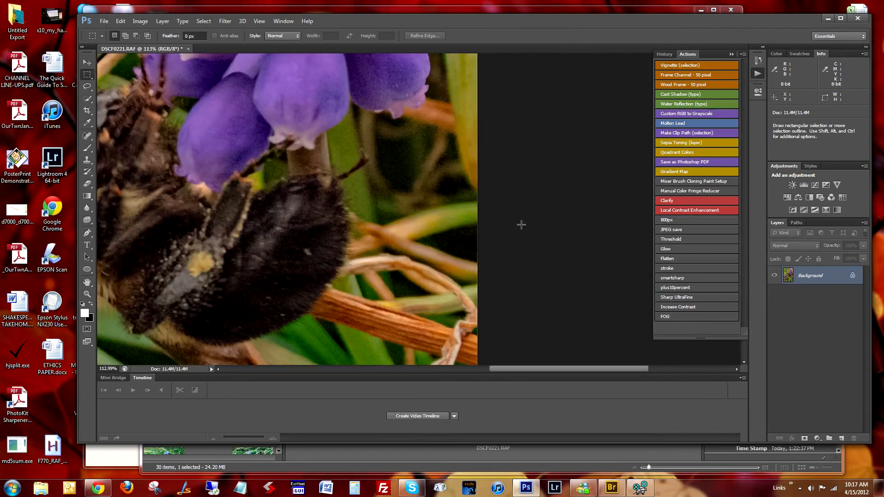
pyautogui.moveTo(464, 201); pyautogui.dragTo(638, 233)
pyautogui.moveTo(405, 243); pyautogui.dragTo(475, 186)
pyautogui.moveTo(397, 228); pyautogui.dragTo(446, 174)
pyautogui.moveTo(341, 179); pyautogui.dragTo(425, 269)
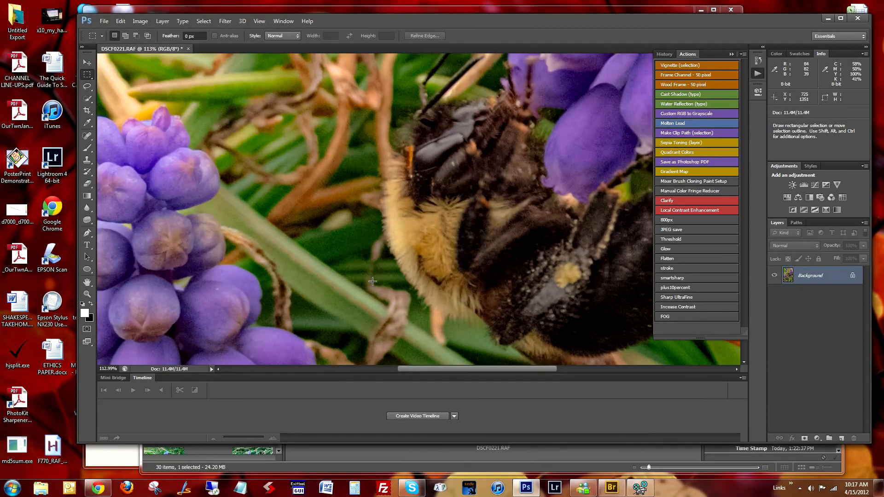
pyautogui.scroll(3, 275, 150)
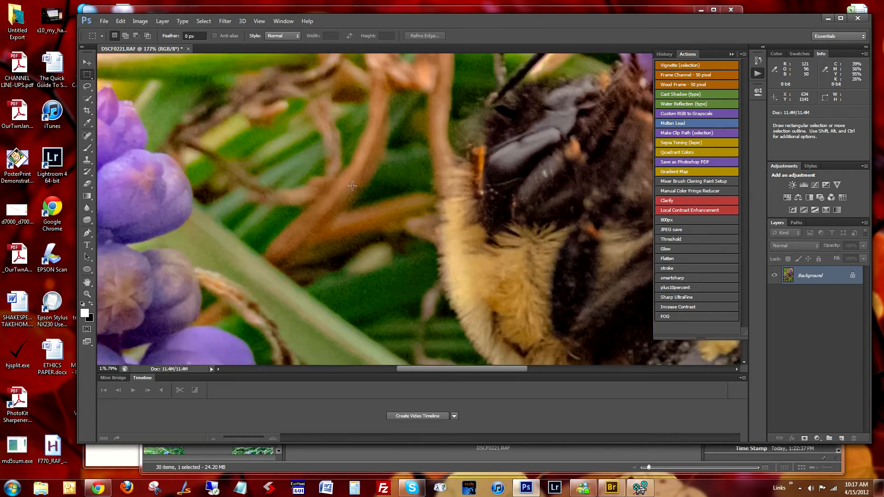
pyautogui.scroll(1, 276, 150)
pyautogui.scroll(-1, 283, 155)
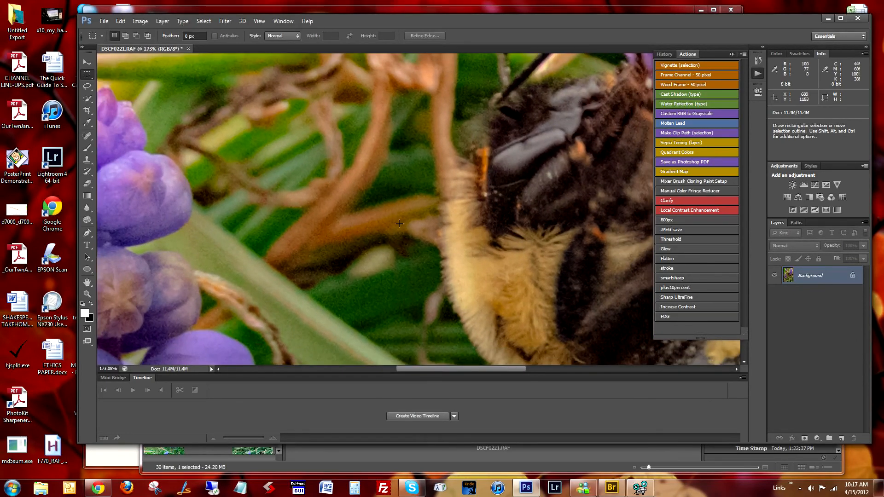
pyautogui.moveTo(402, 225); pyautogui.dragTo(330, 175)
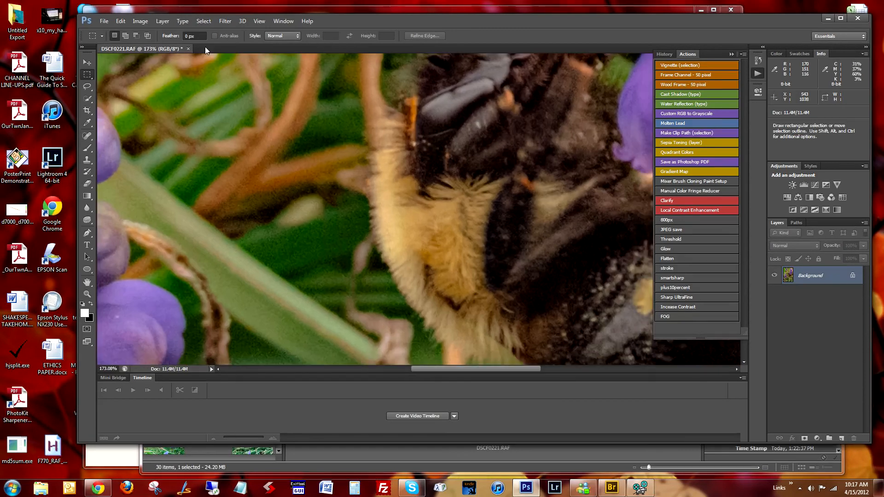
# Reduce the photo's noise with the Topaz DeNoise 5 filter using the RAW - moderate preset
pyautogui.click(218, 21)
pyautogui.moveTo(239, 258)
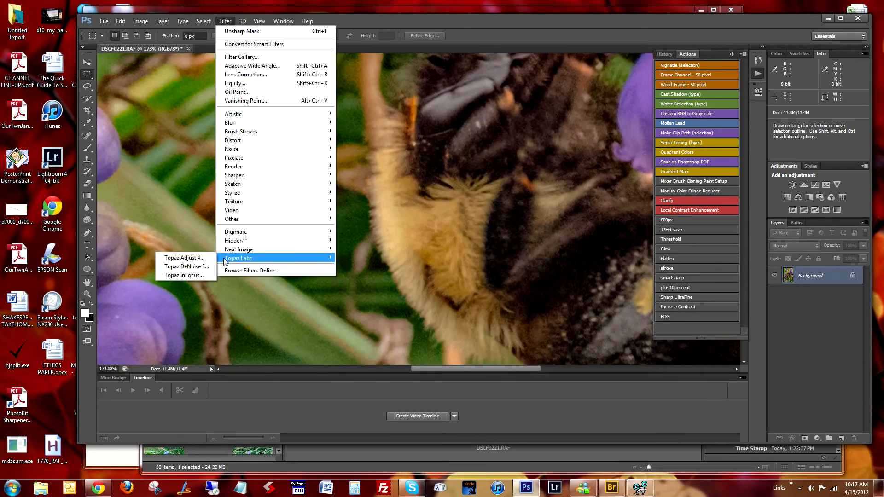
pyautogui.click(203, 269)
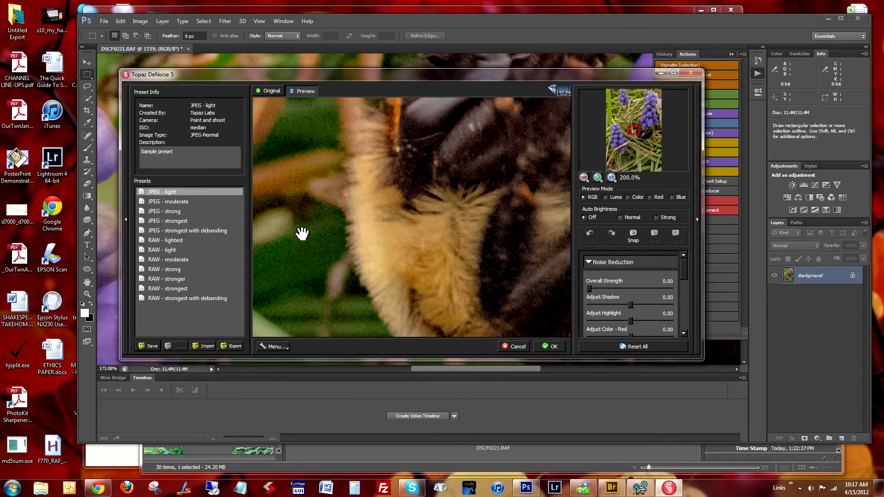
pyautogui.click(166, 242)
pyautogui.click(203, 259)
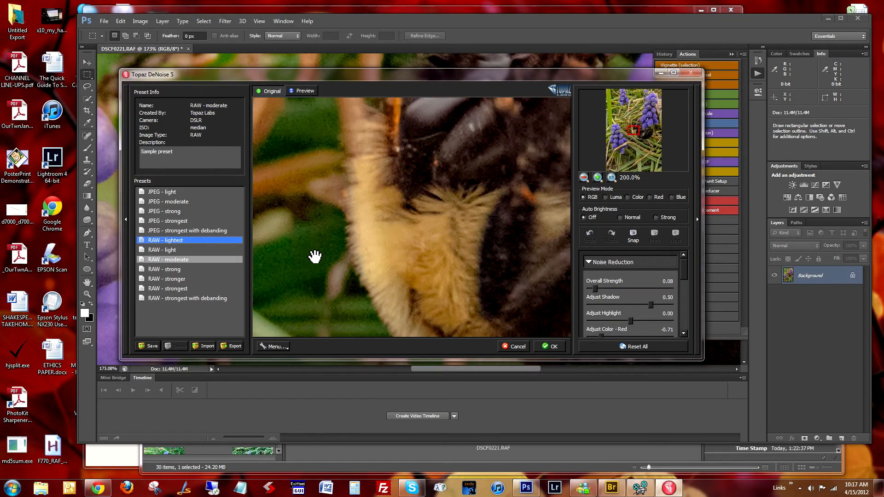
pyautogui.moveTo(311, 253); pyautogui.dragTo(369, 237)
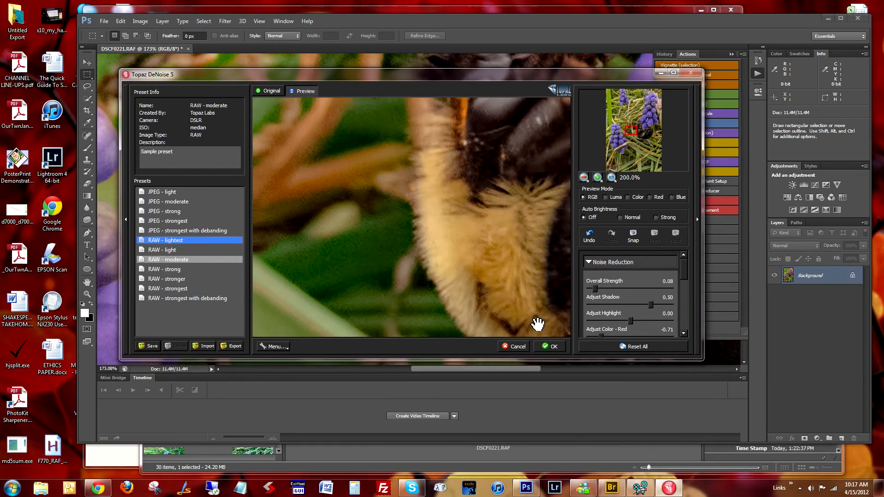
pyautogui.click(554, 347)
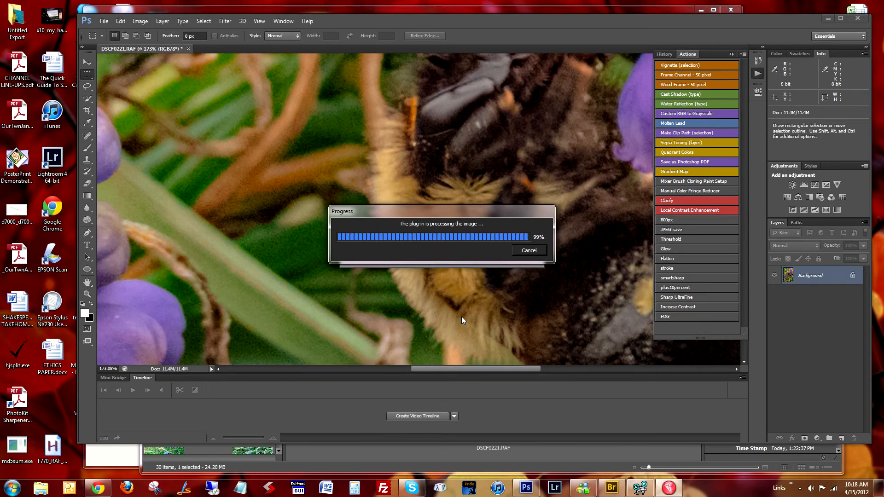
# Add a Curves adjustment layer above the whole photo and delete the unwanted Selective Color layer
pyautogui.scroll(-1, 450, 259)
pyautogui.scroll(-10, 451, 259)
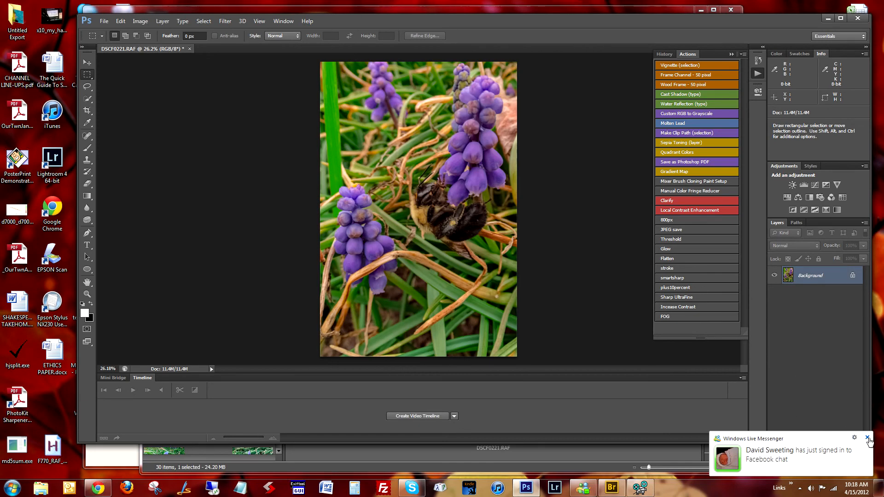
pyautogui.click(867, 438)
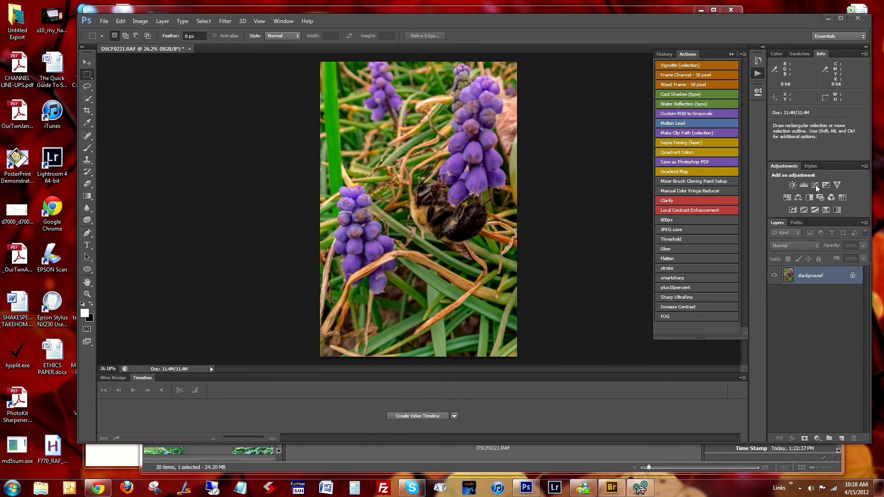
pyautogui.click(815, 185)
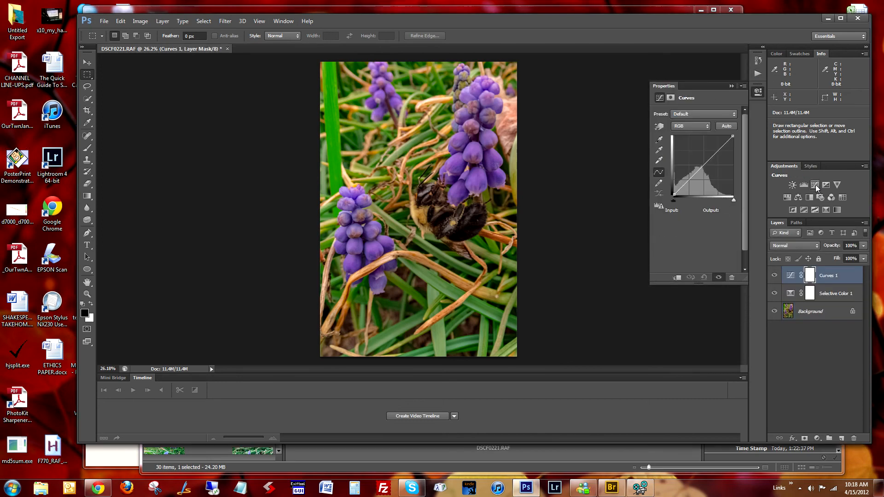
pyautogui.click(841, 278)
pyautogui.moveTo(842, 295); pyautogui.dragTo(854, 440)
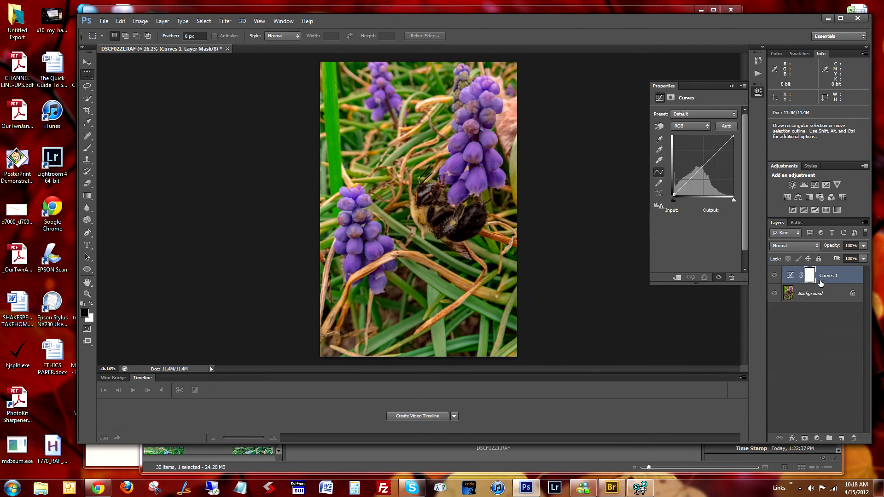
# Raise the upper midtones of the Curves 1 layer and anchor the shadows at Input 26, Output 28
pyautogui.click(794, 277)
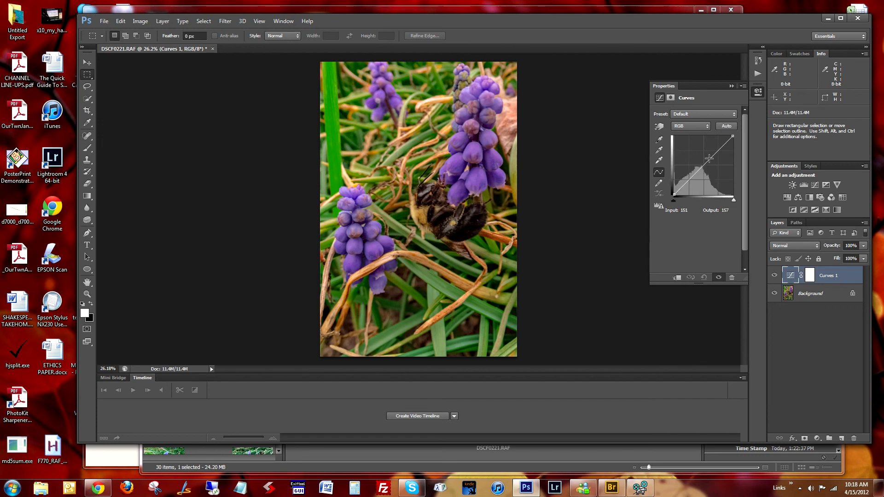
pyautogui.moveTo(703, 166); pyautogui.dragTo(708, 156)
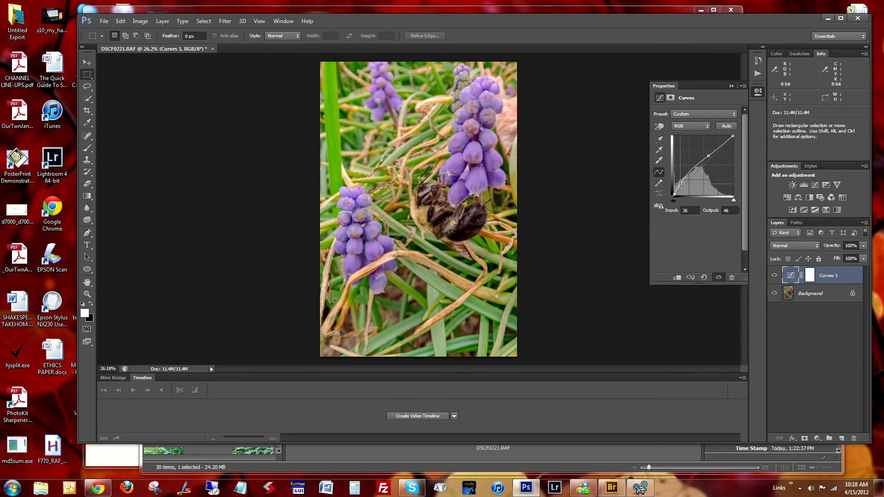
pyautogui.click(680, 186)
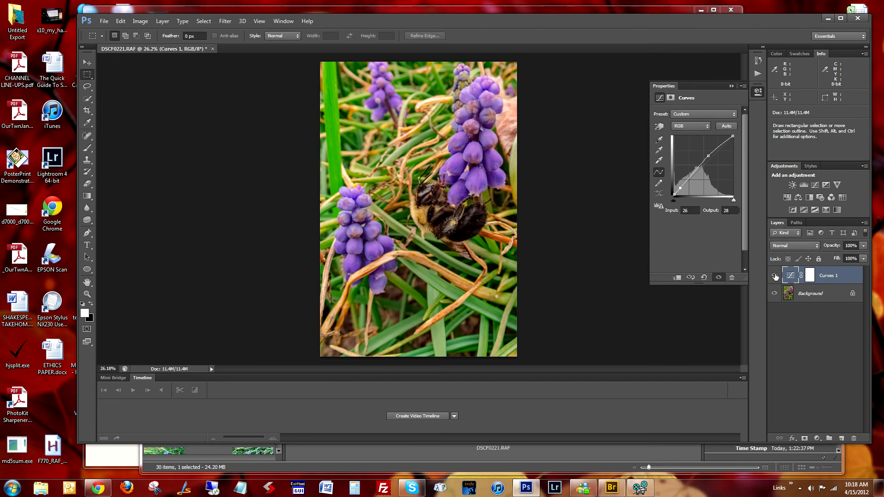
# Compare the photo with and without the Curves 1 adjustment by toggling its visibility
pyautogui.click(774, 275)
pyautogui.click(775, 275)
pyautogui.click(775, 275)
pyautogui.click(775, 276)
pyautogui.click(774, 275)
pyautogui.click(775, 275)
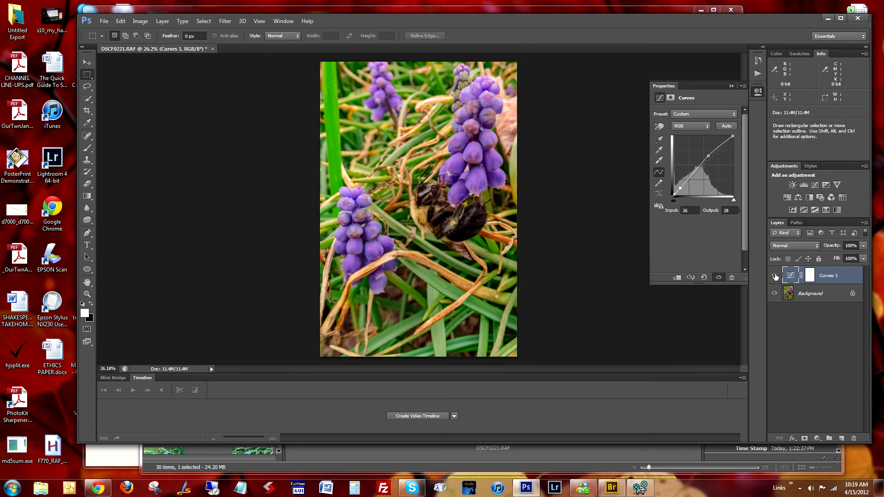
pyautogui.click(774, 275)
pyautogui.click(775, 275)
# Flatten the Curves adjustment into the background with the Flatten action and dismiss the messenger notification
pyautogui.click(758, 73)
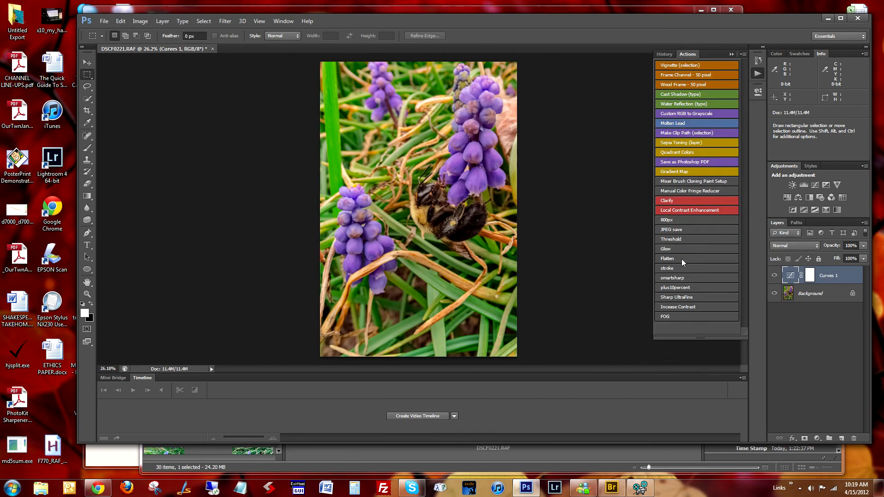
pyautogui.click(688, 223)
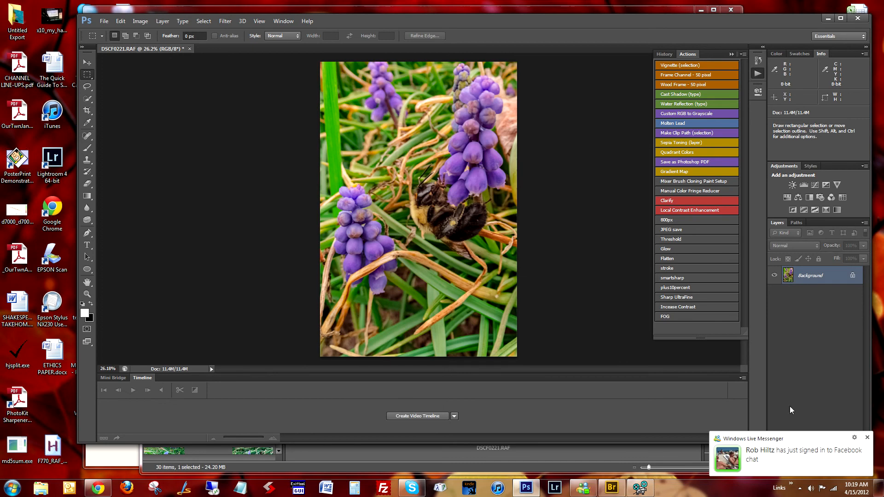
pyautogui.click(868, 438)
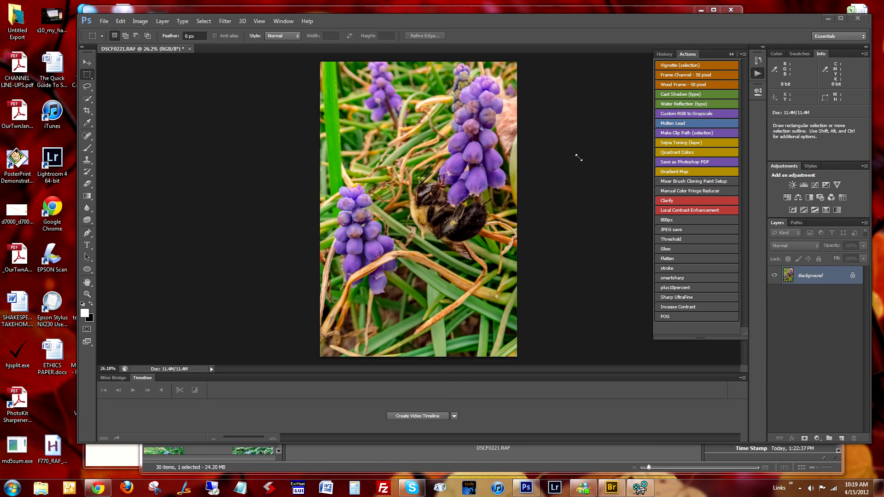
# Resize the photo with the 800px action, view it at 100% and run the Sharp UltraFine action
pyautogui.click(666, 220)
pyautogui.hotkey('ctrl', '1')
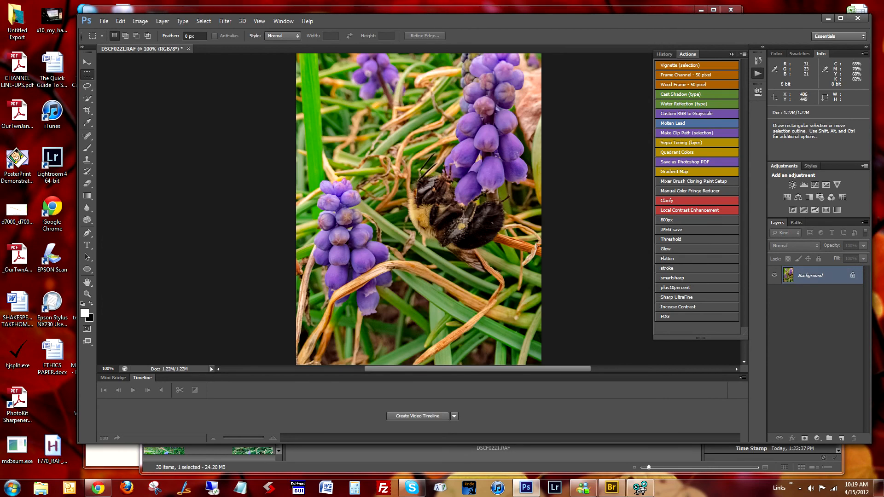
pyautogui.click(687, 296)
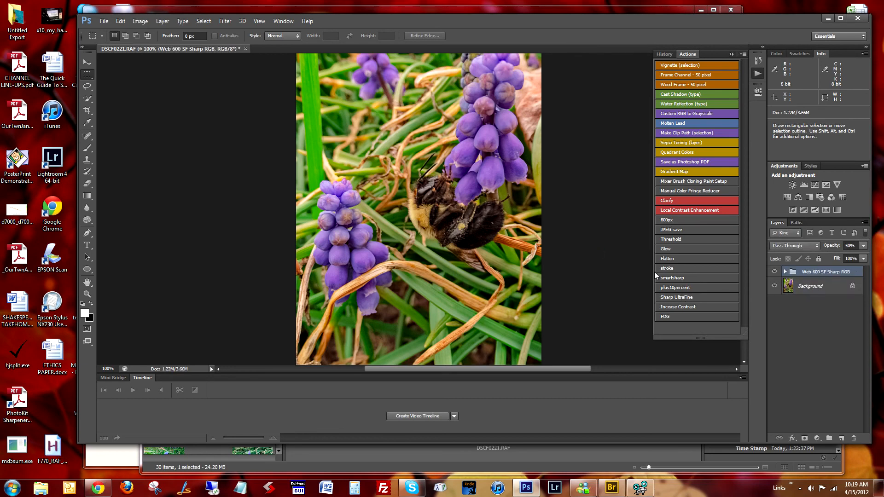
# Compare the resized photo with and without the Web 600 SF Sharp RGB sharpening group
pyautogui.click(775, 273)
pyautogui.click(775, 273)
pyautogui.click(775, 272)
pyautogui.click(775, 272)
pyautogui.click(775, 272)
pyautogui.click(775, 273)
pyautogui.click(775, 273)
pyautogui.click(774, 273)
pyautogui.click(775, 273)
pyautogui.click(774, 273)
pyautogui.click(774, 273)
pyautogui.click(775, 273)
pyautogui.click(775, 273)
pyautogui.click(775, 273)
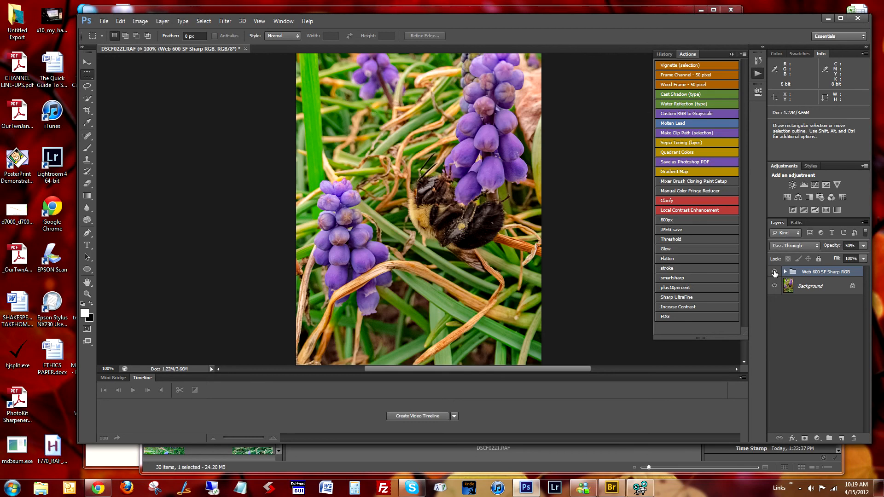
# Flatten the image and save it with the JPEG save action as DSCF0221_bee_RAF.jpg in the 006 flowers and bees folder
pyautogui.click(679, 260)
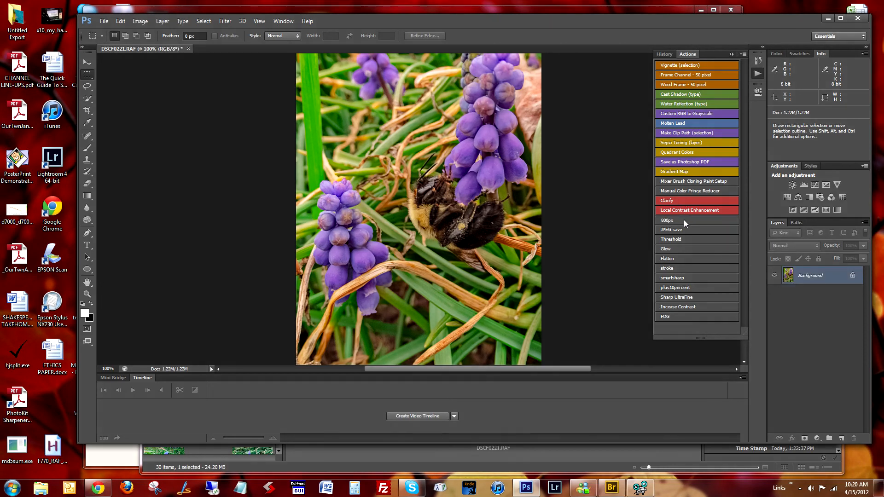
pyautogui.click(684, 228)
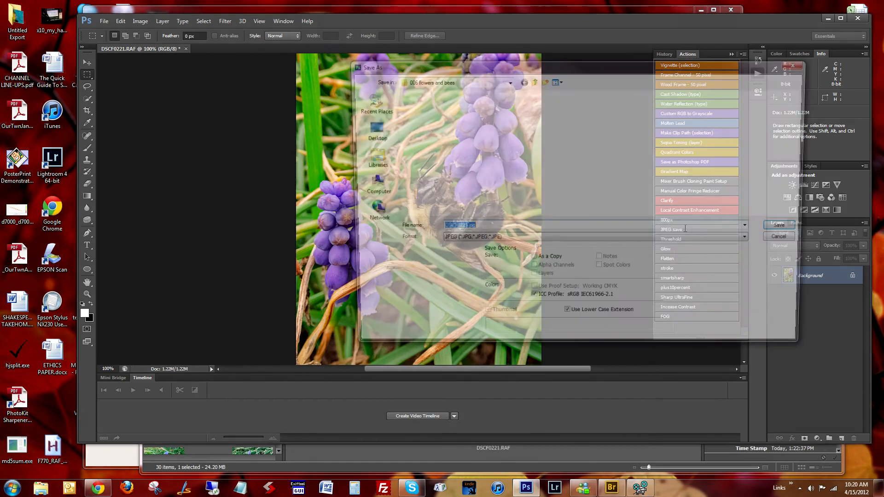
pyautogui.press('Right')
pyautogui.press('Left')
pyautogui.press('Left')
pyautogui.press('Left')
pyautogui.press('Left')
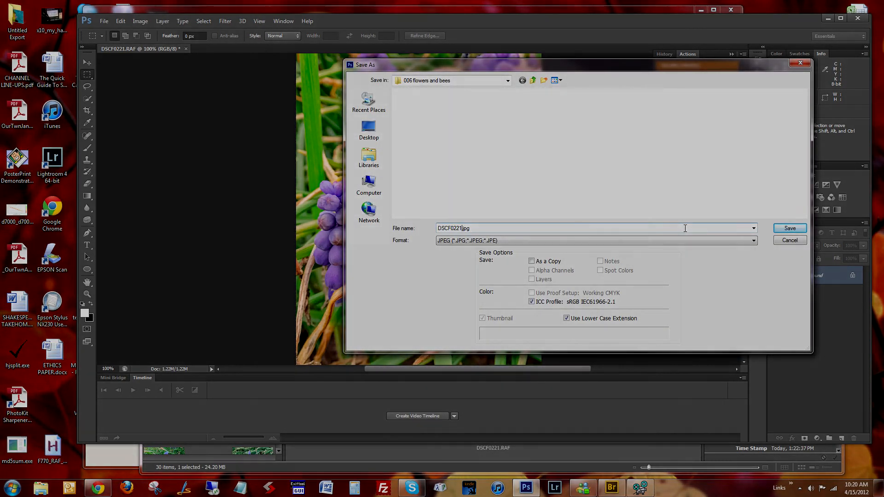
pyautogui.write('_')
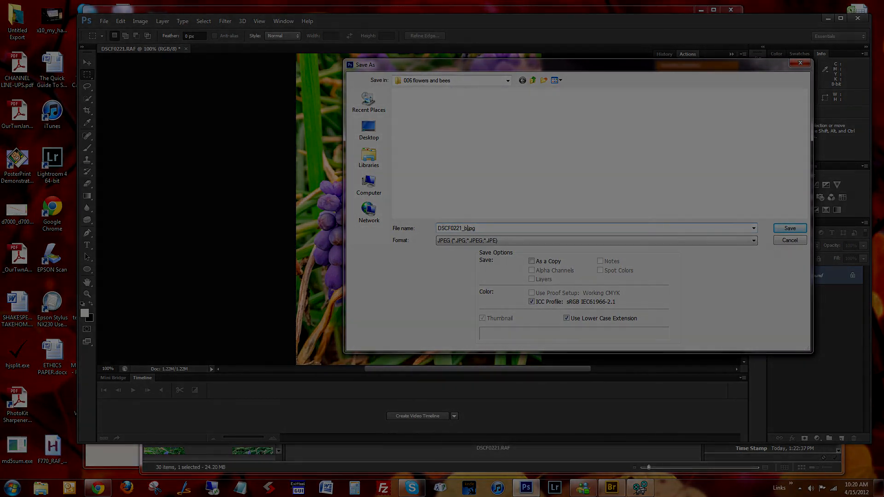
pyautogui.write('bee_RAF')
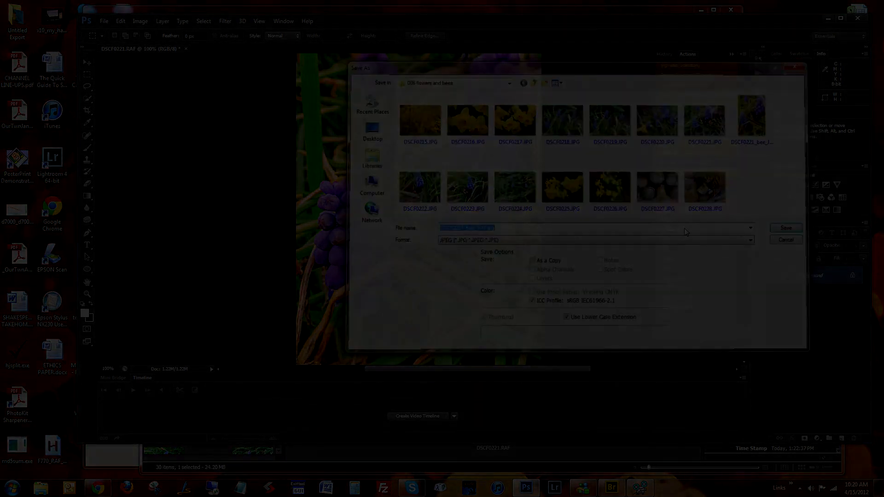
pyautogui.press('Return')
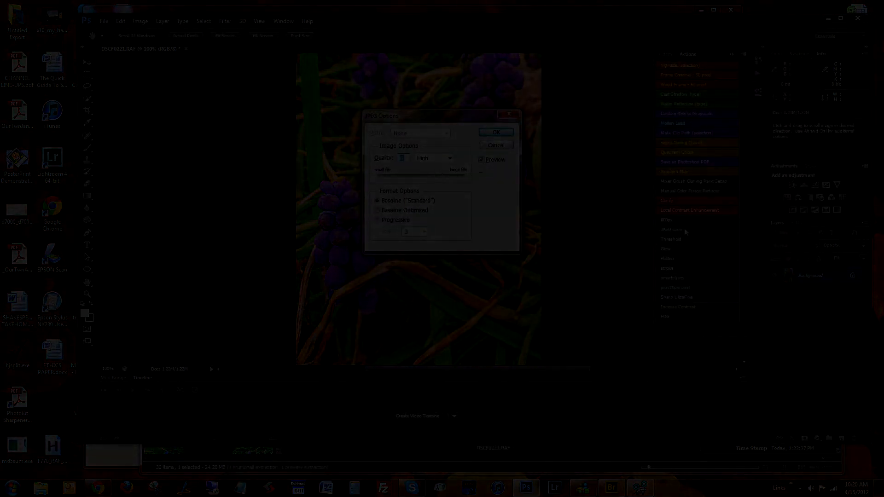